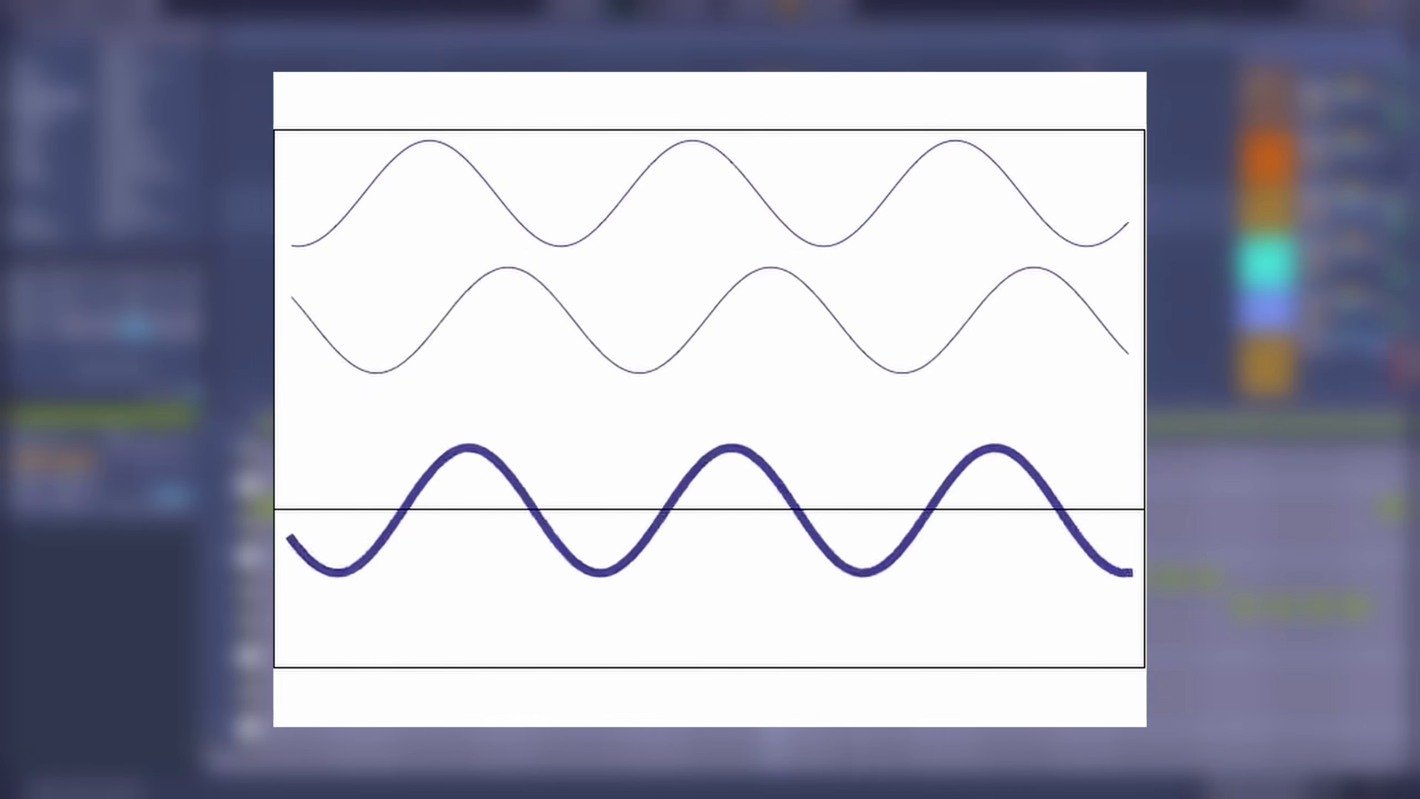
left_click(1084, 185)
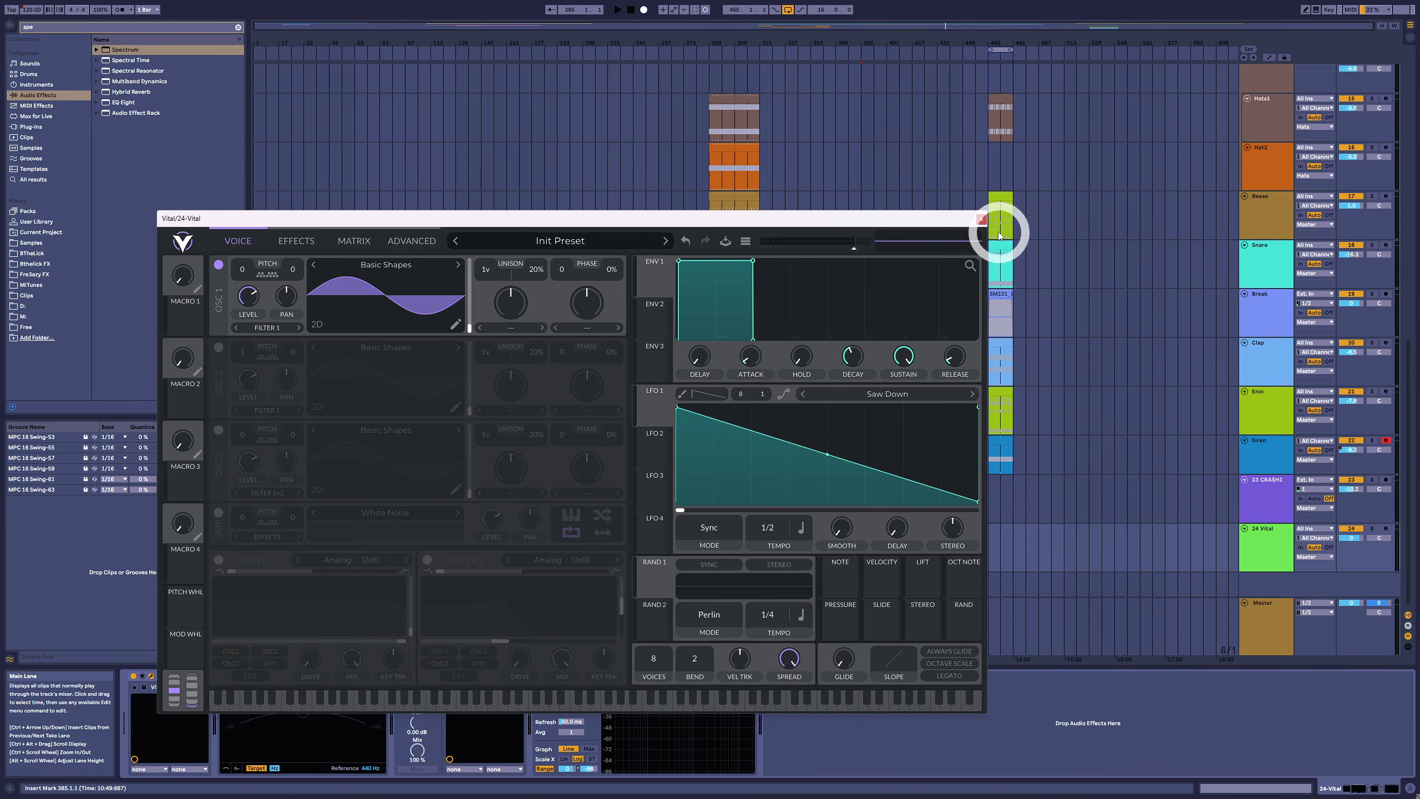
- Close the Vital window, create a MIDI clip on the 24 Vital track and fill it with an eight-bar A1 note
left_click(982, 218)
double_click(883, 539)
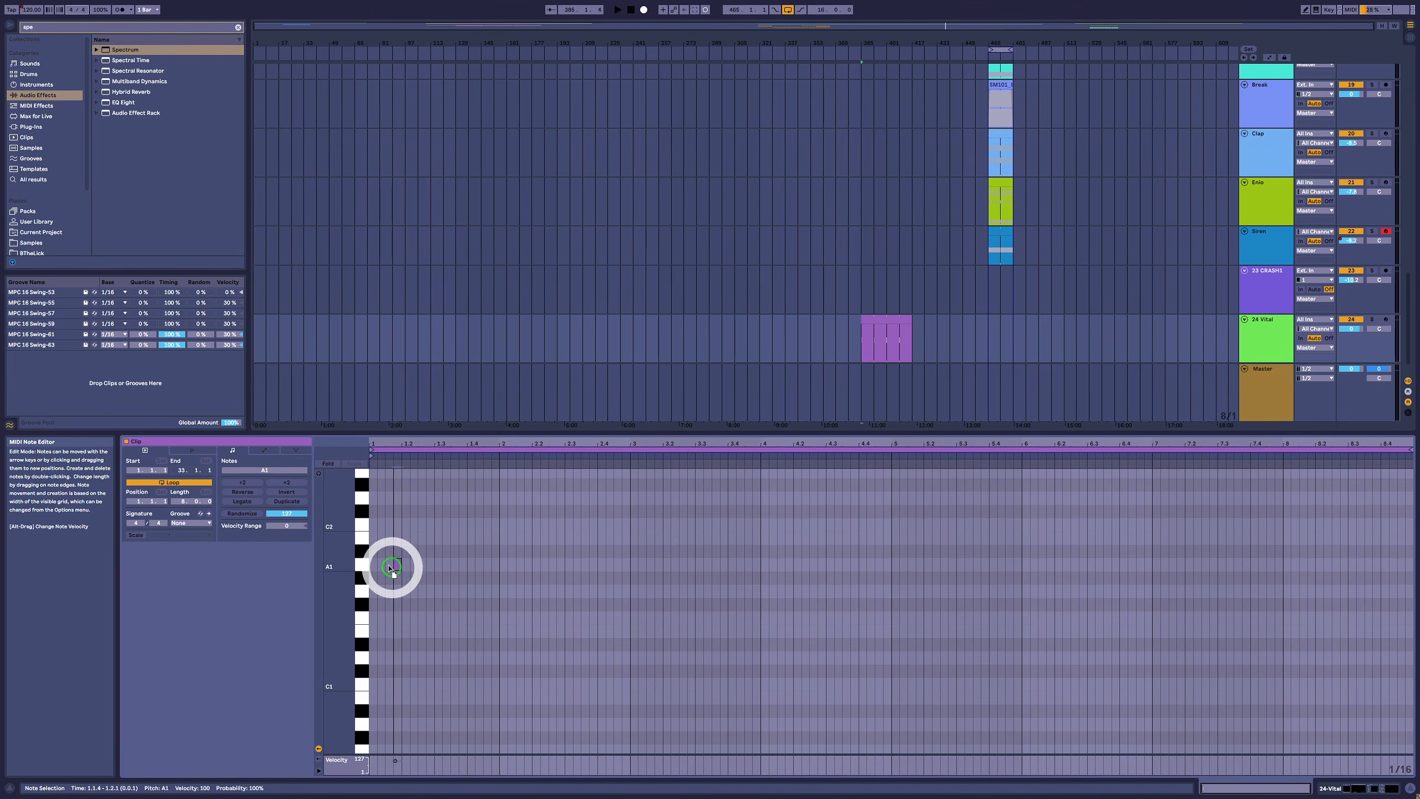
left_click_drag(374, 564, 1412, 558)
left_click(885, 320)
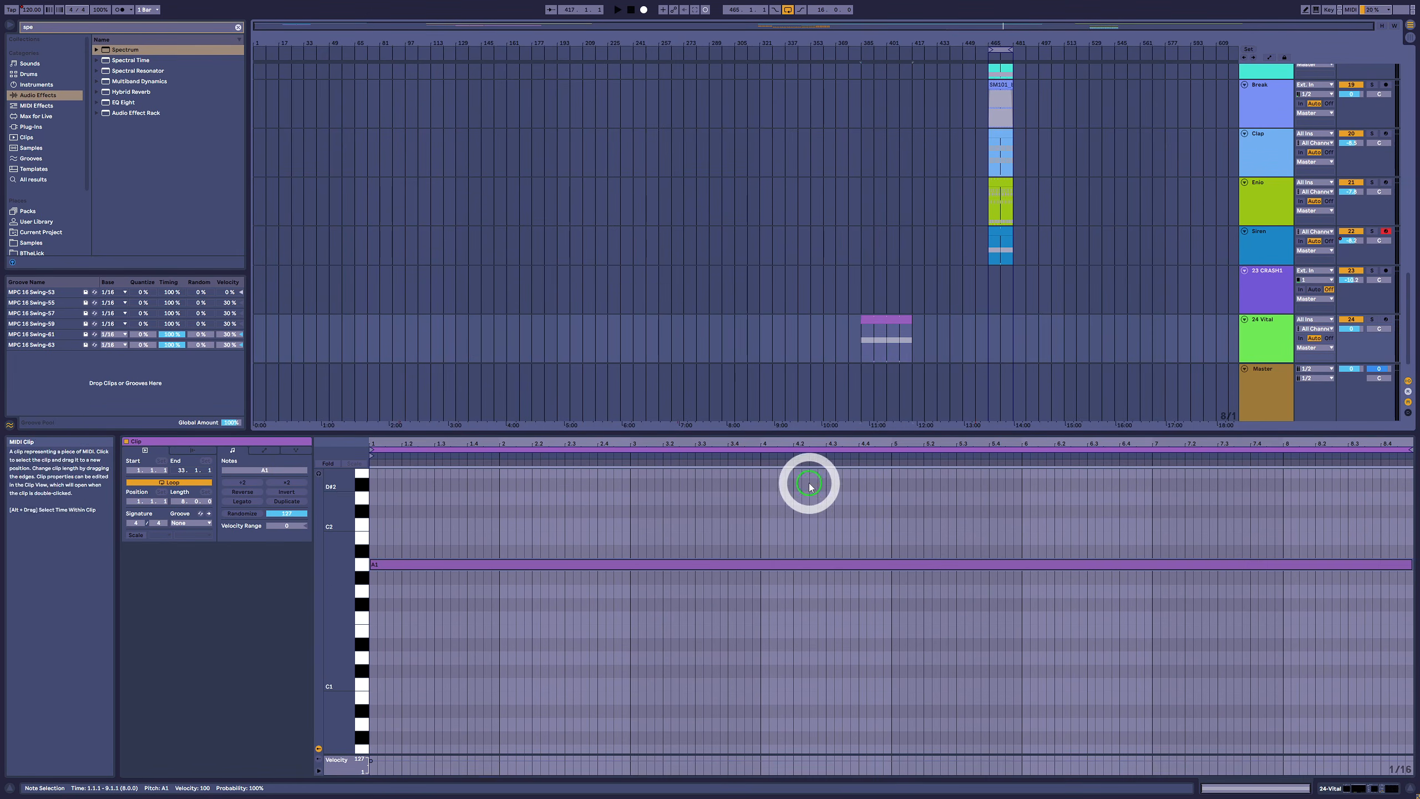
- Play the clip and check the A1 note's frequency in the Tuner and Spectrum devices
key("space")
key("shift+Tab")
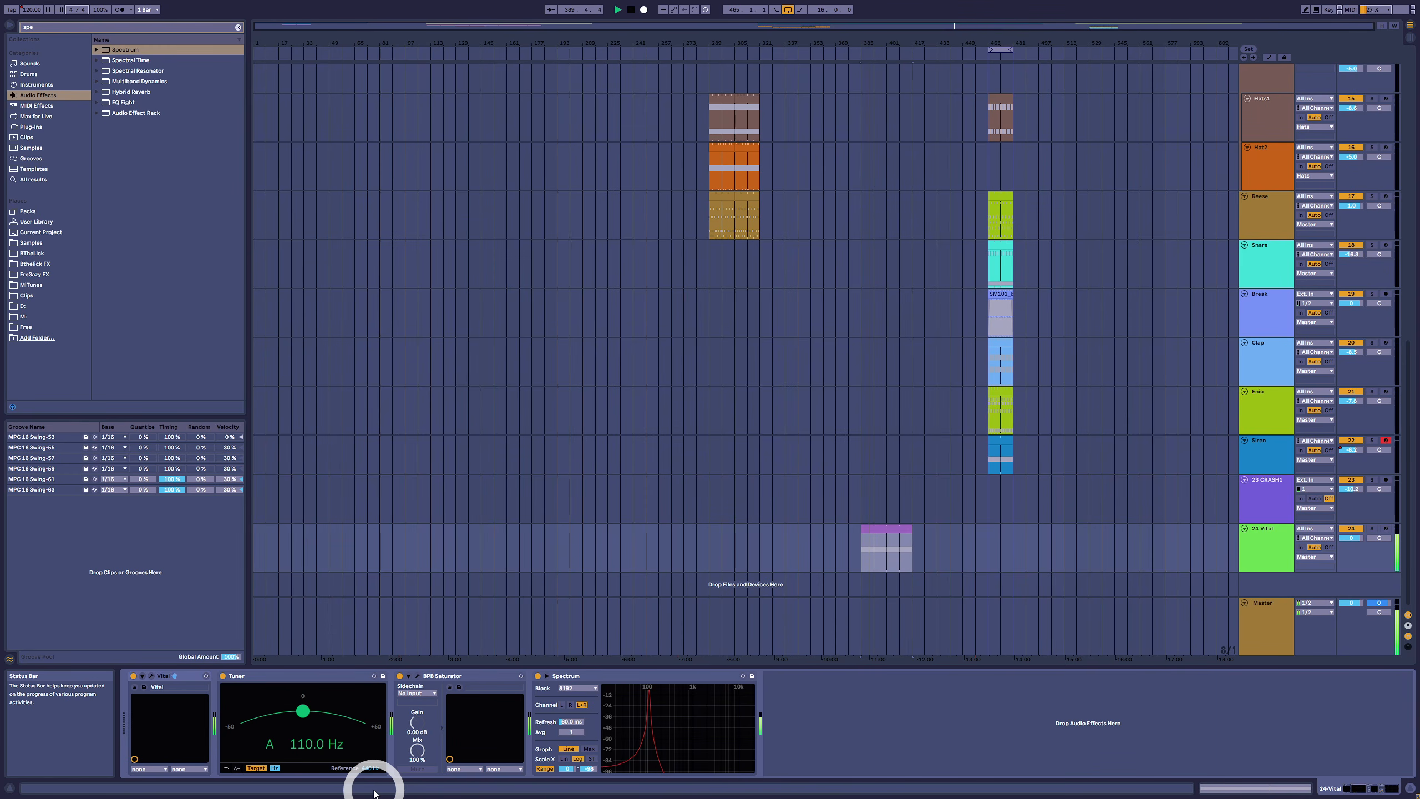
key("space")
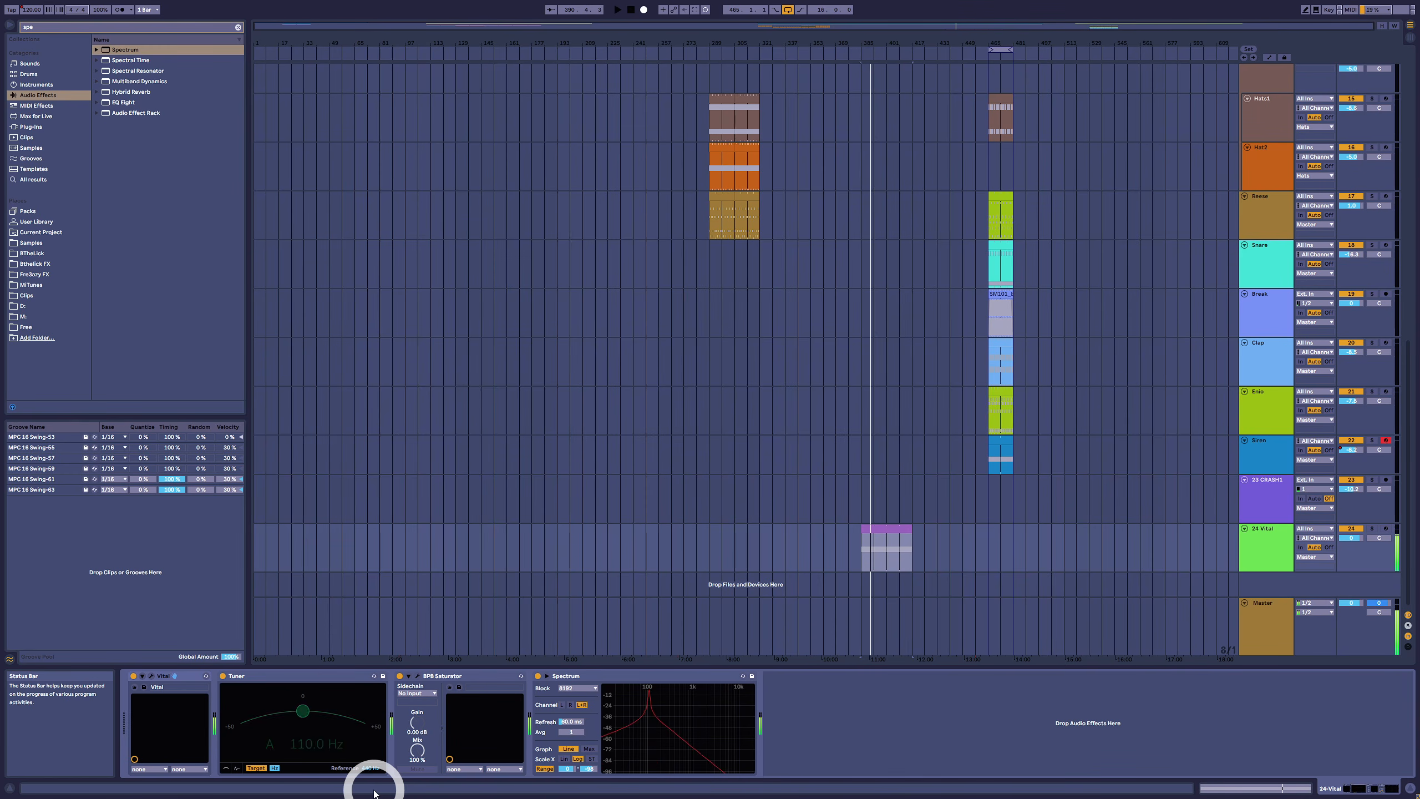
- Raise the long note in the 24 Vital clip by a semitone to A#1
double_click(876, 529)
left_click(566, 522)
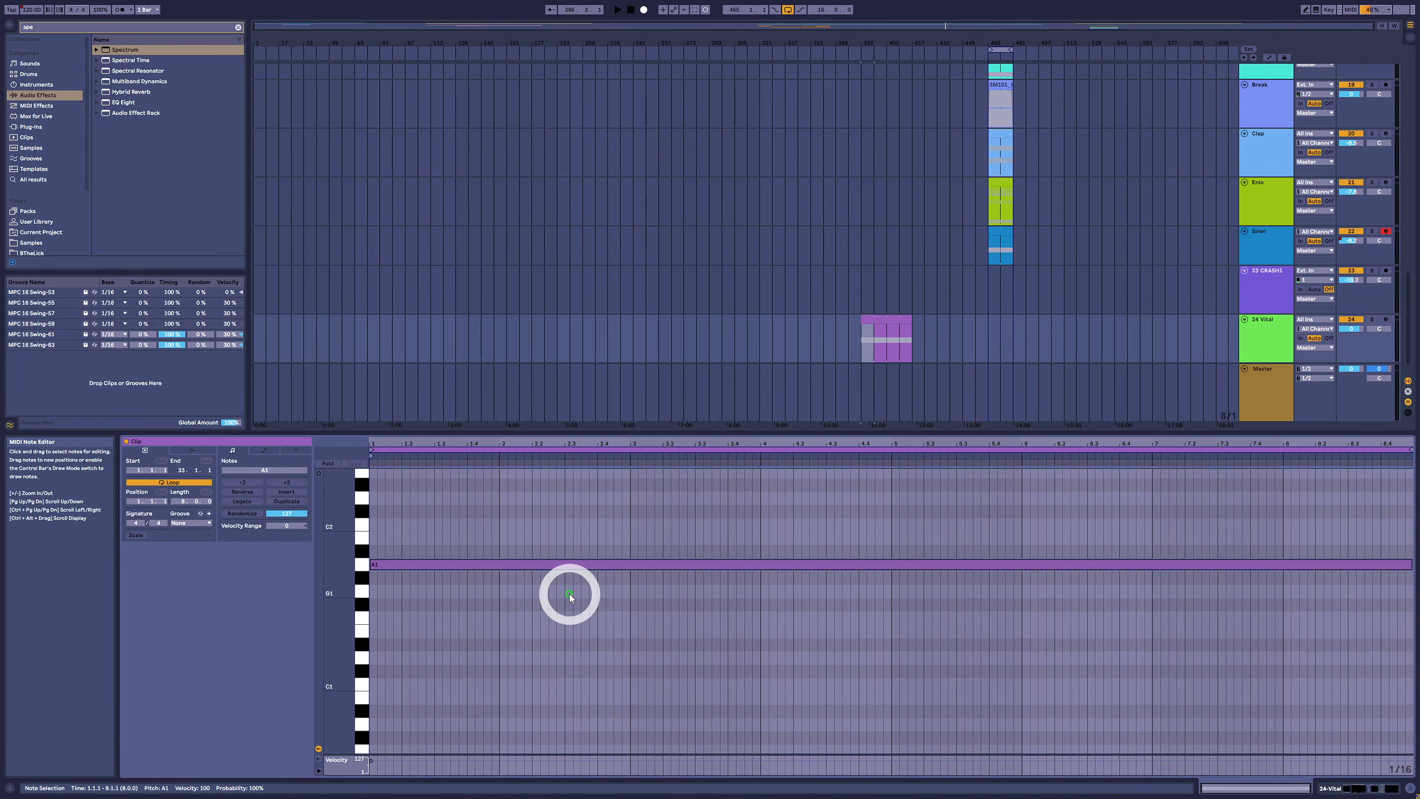
key("Up")
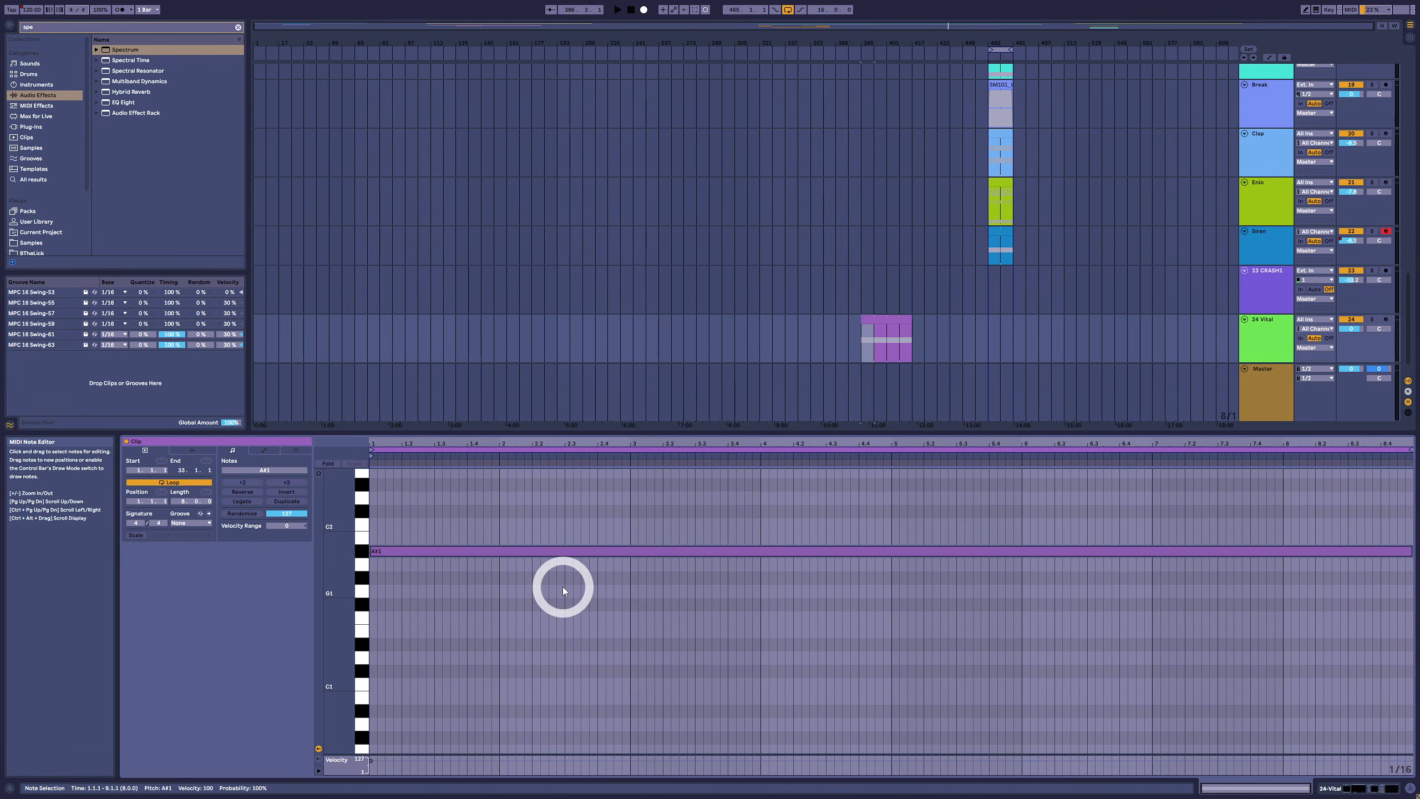
- Play the A#1 note and check its frequency in the Tuner
key("space")
key("shift+Tab")
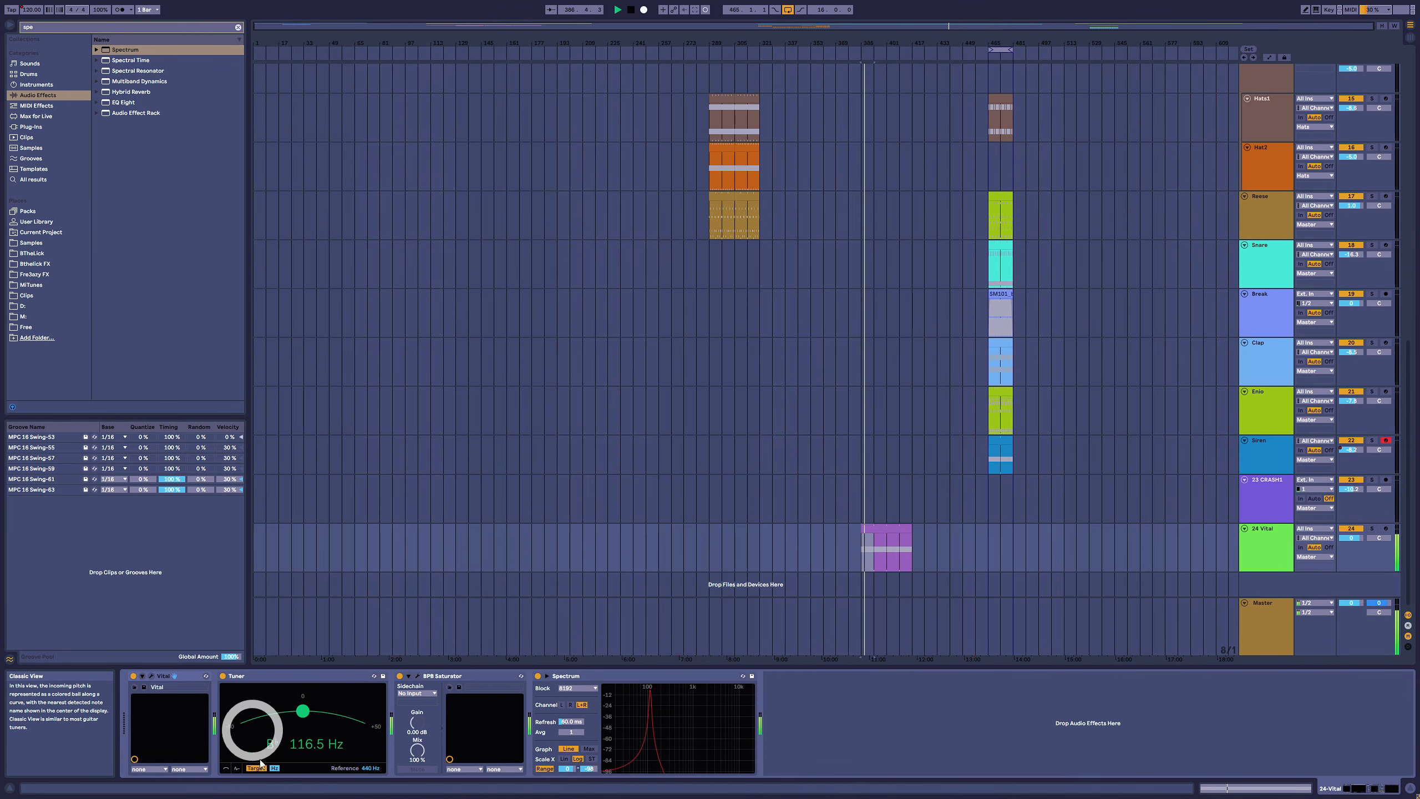
key("shift+Tab")
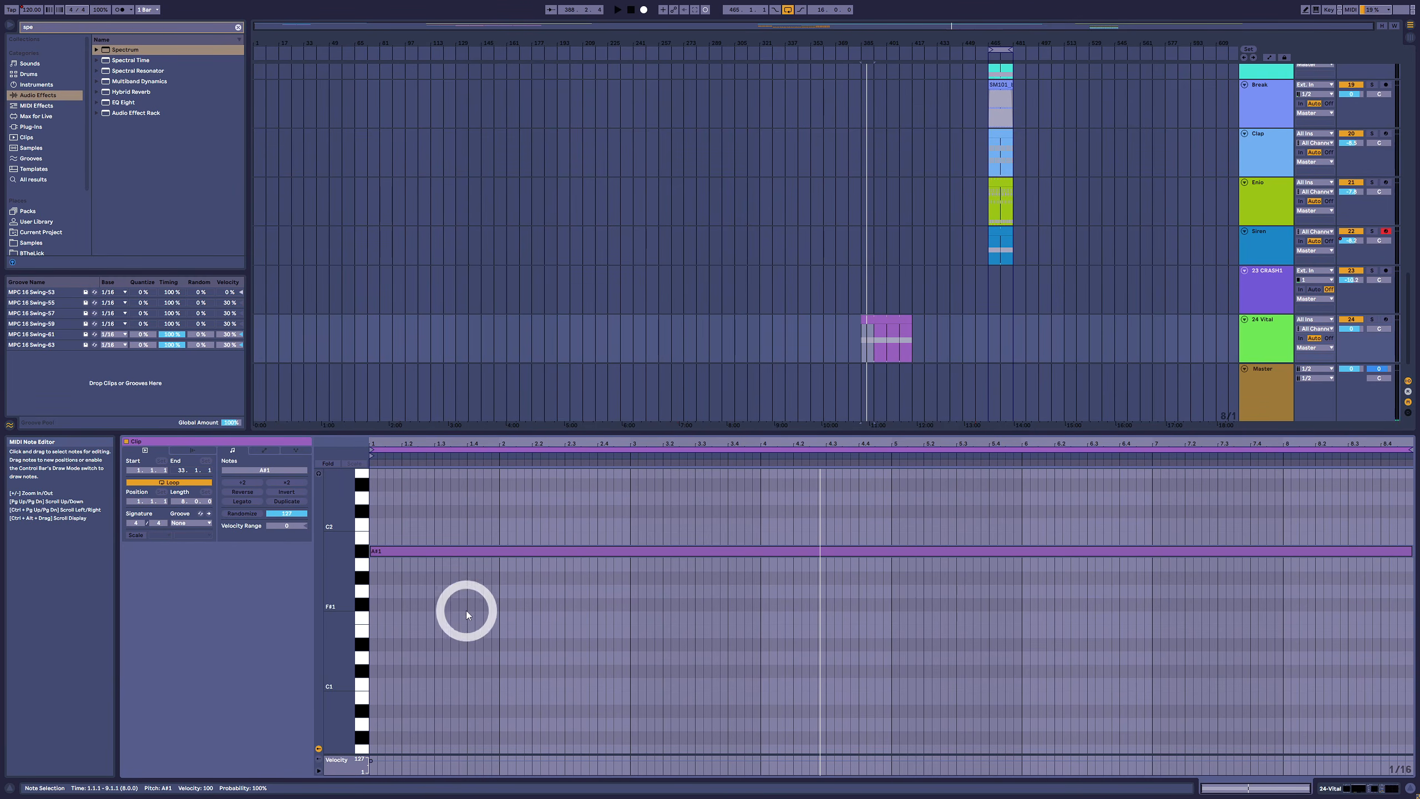
- Copy the A#1 note down to A1 so both sound together for eight bars, and play the pair
left_click_drag(484, 551, 483, 567)
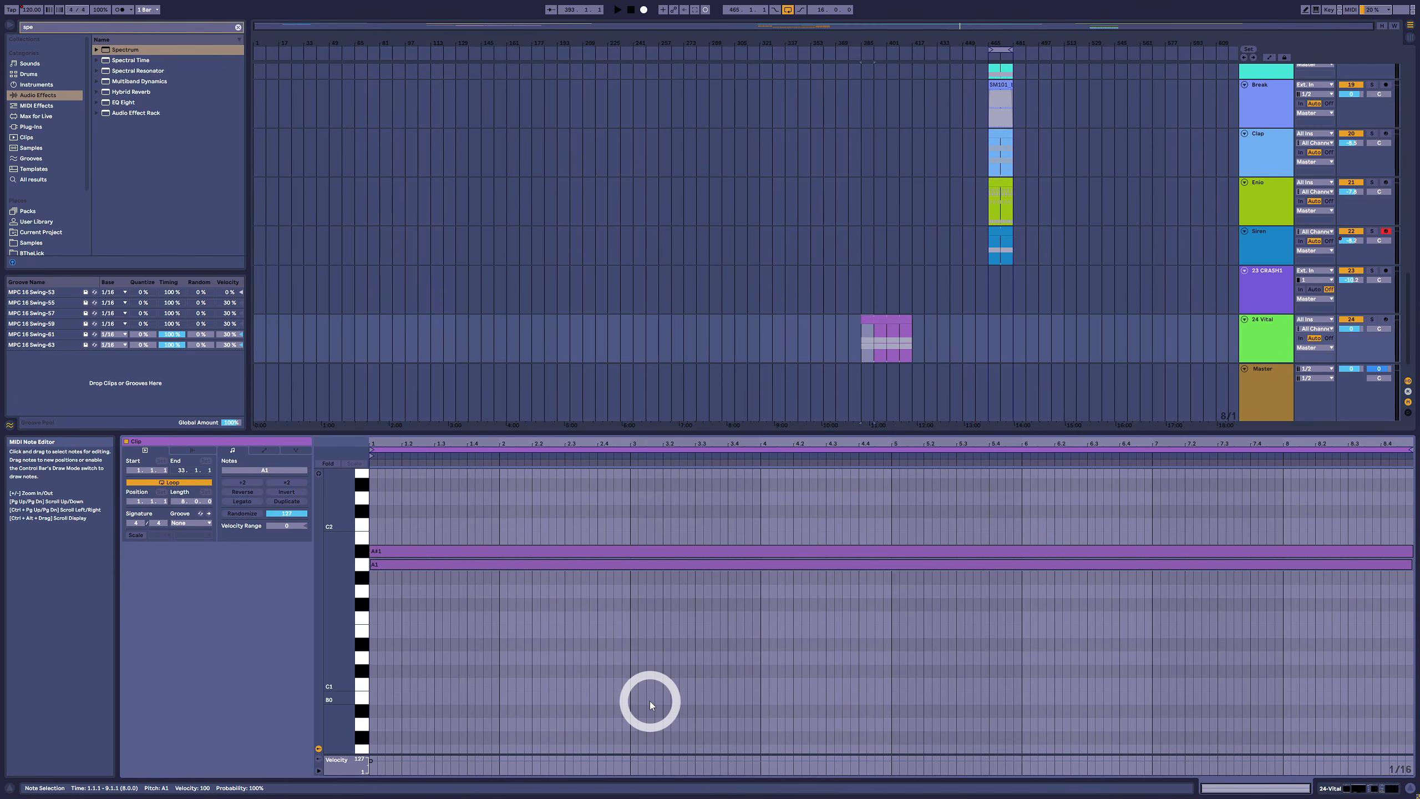
key("space")
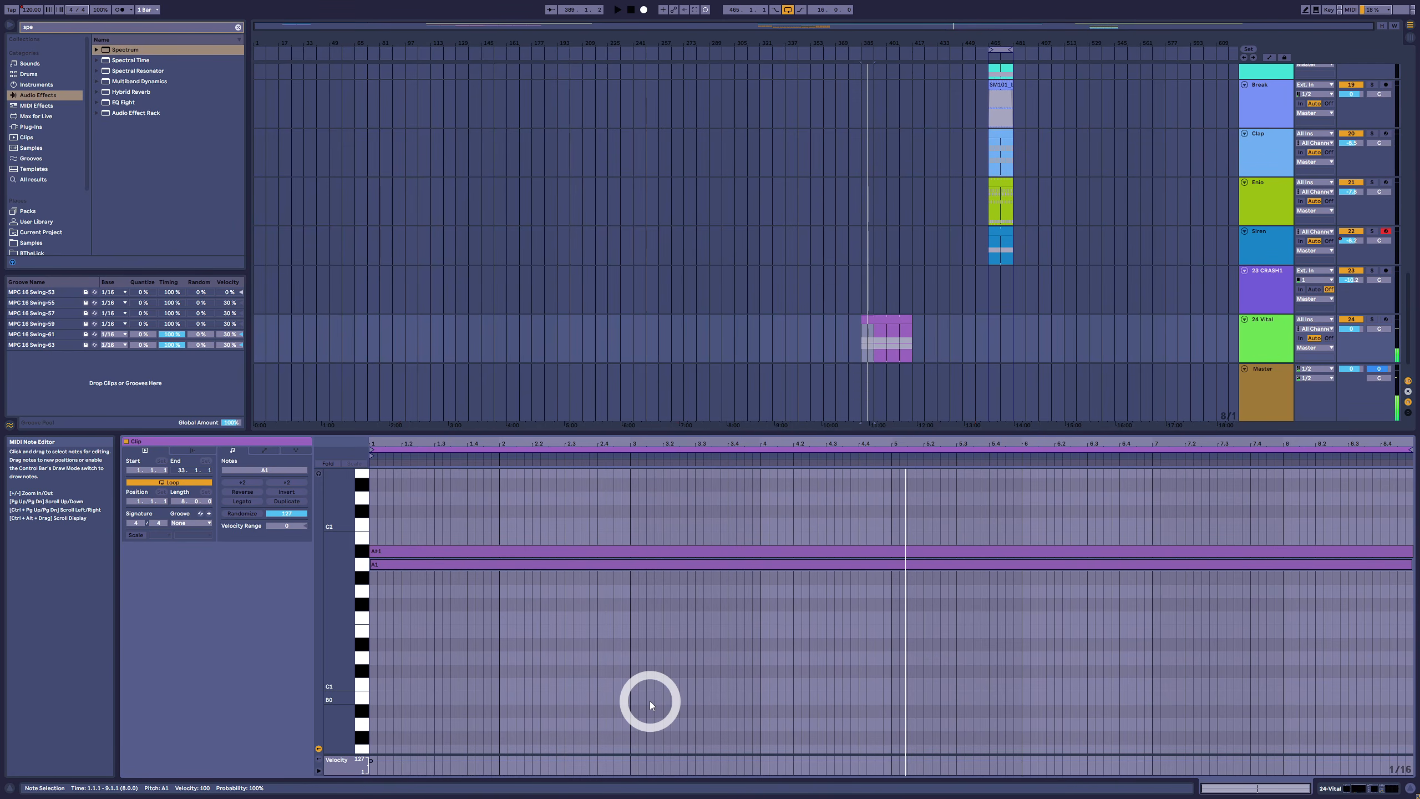
key("shift+Tab")
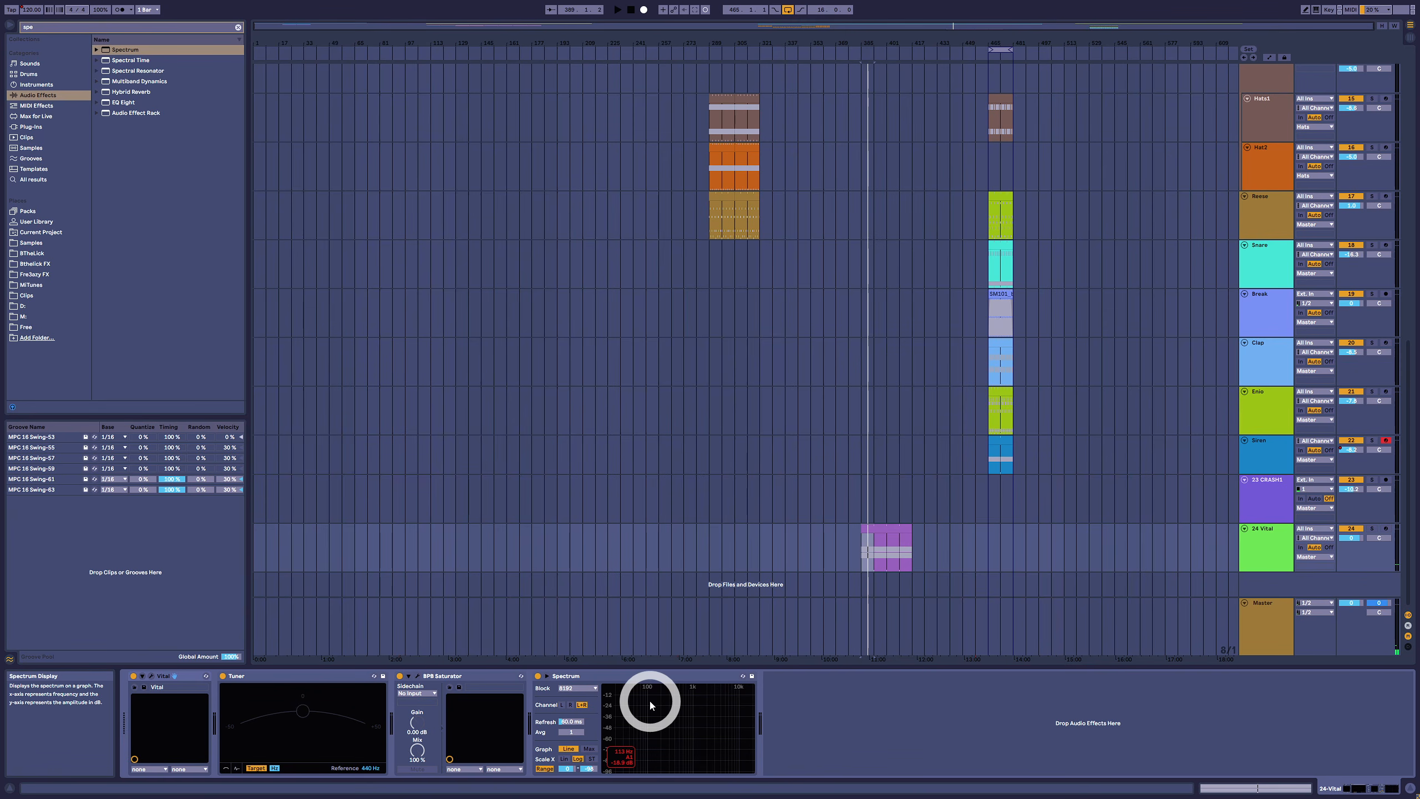
key("shift+Tab")
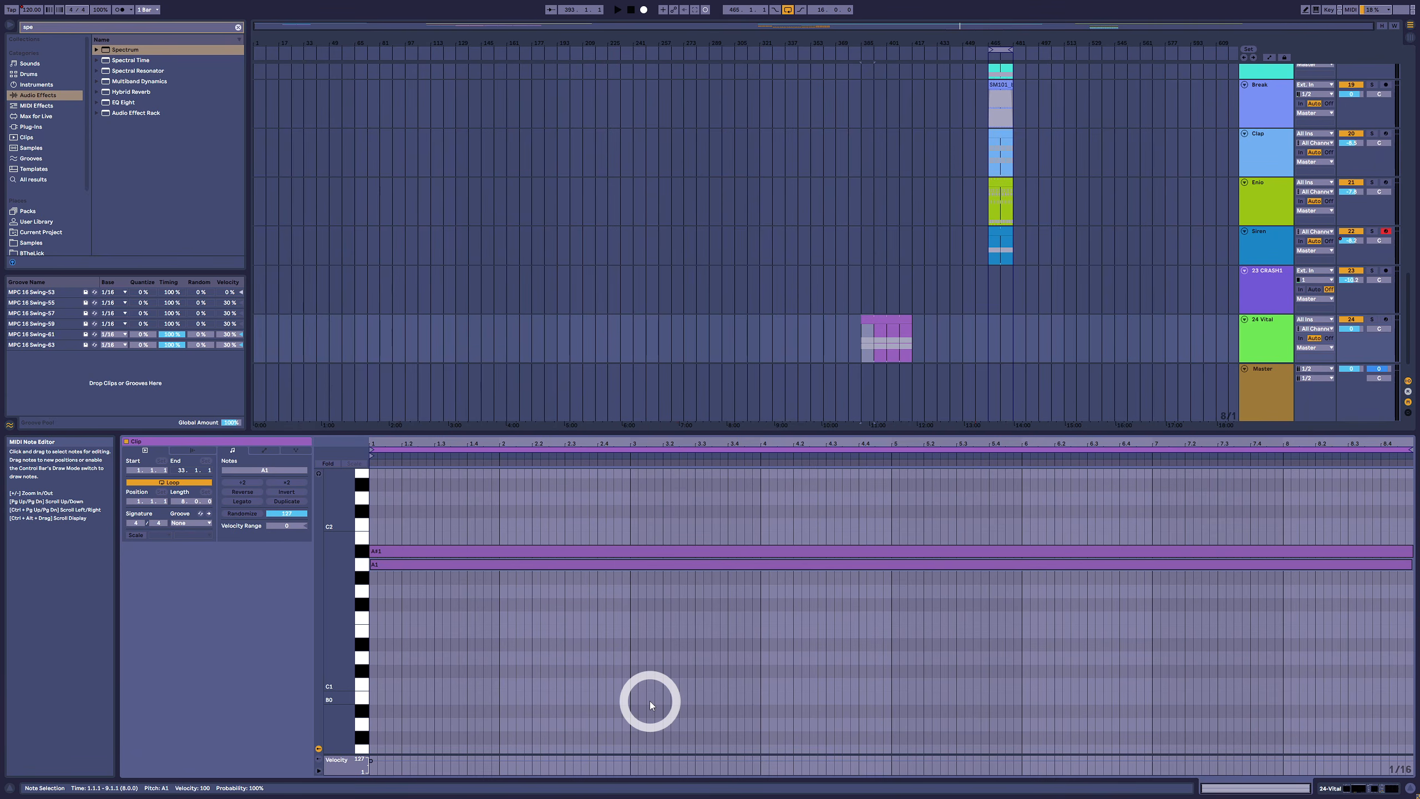
key("space")
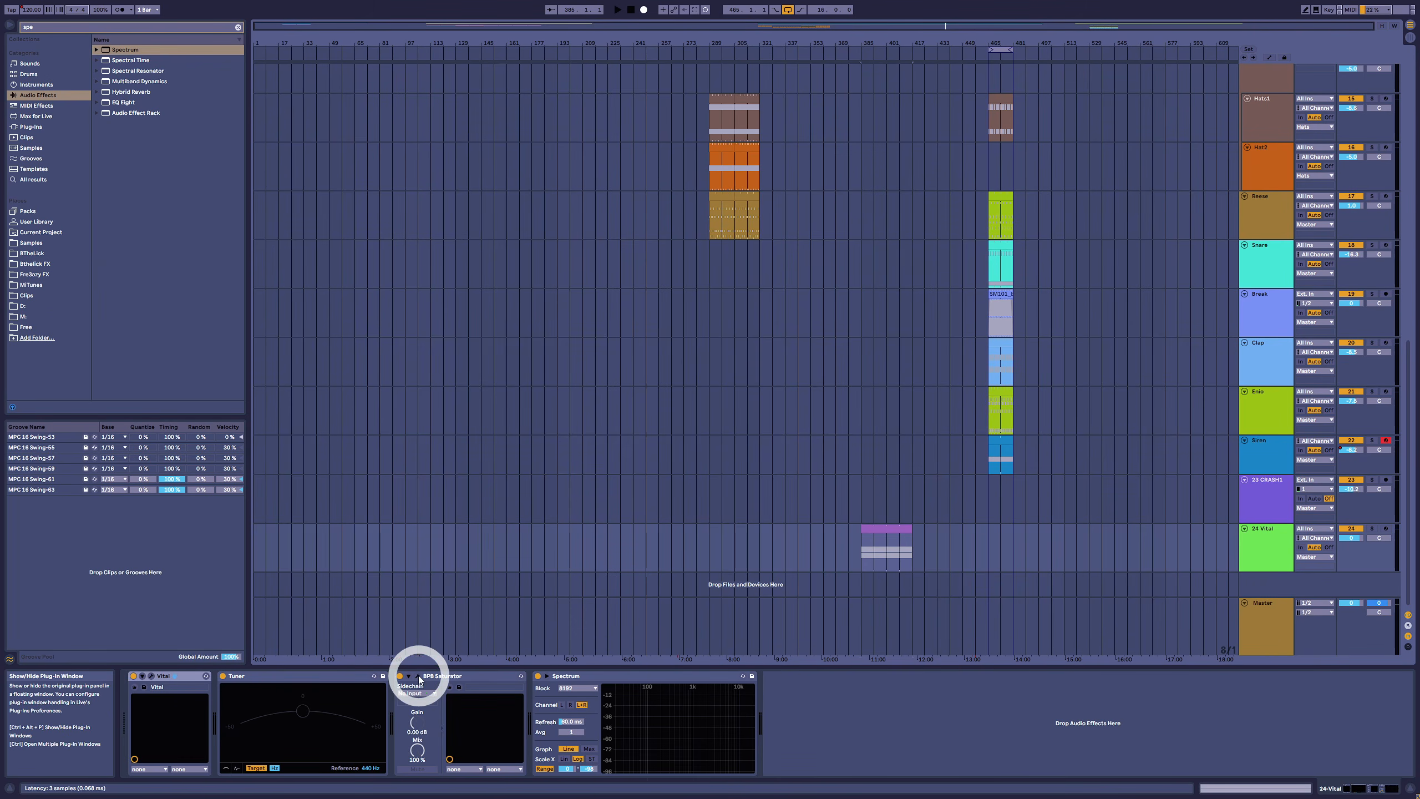
- Open BPB Saturator on the 24 Vital track and raise Tube to 57 while the two notes play
left_click(418, 677)
key("space")
left_click_drag(570, 481, 555, 401)
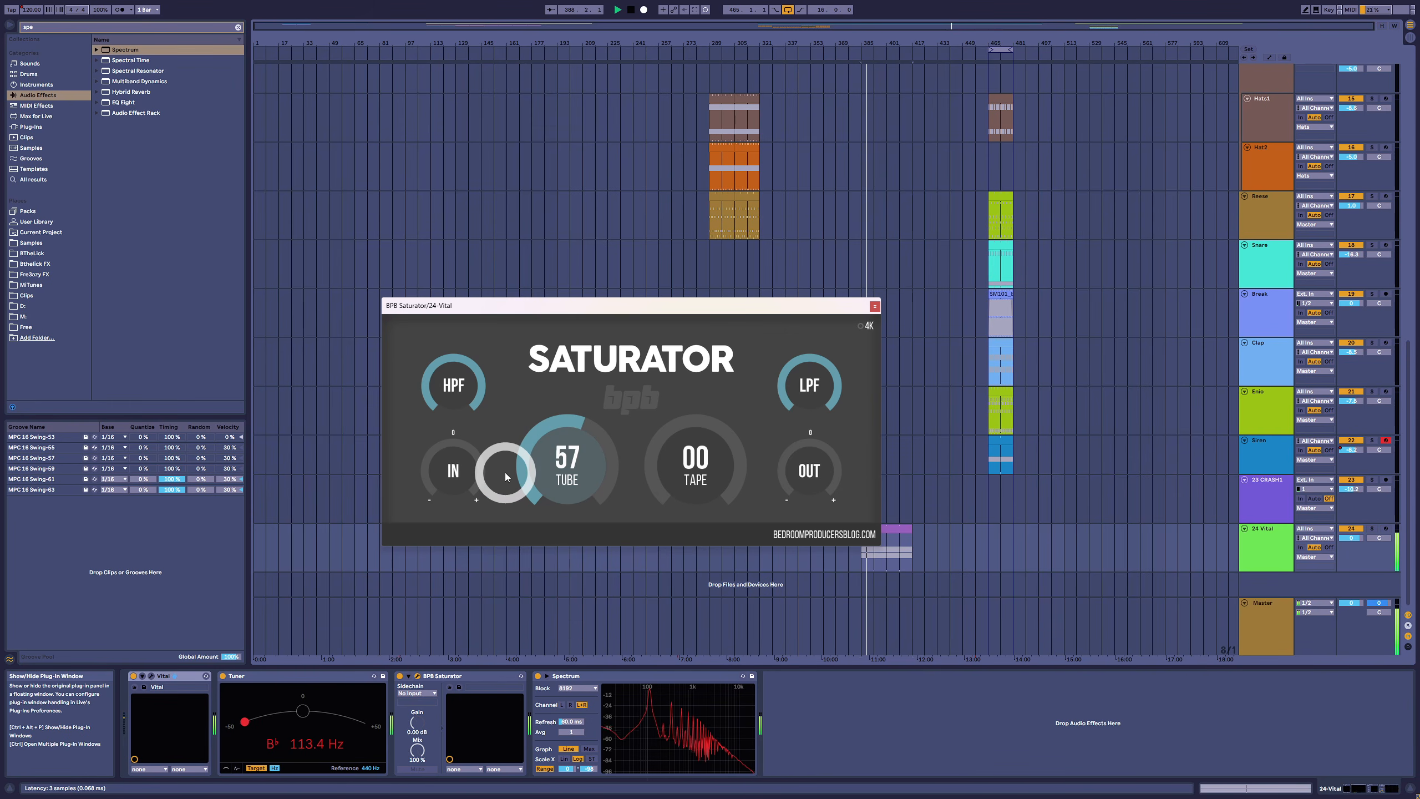
key("space")
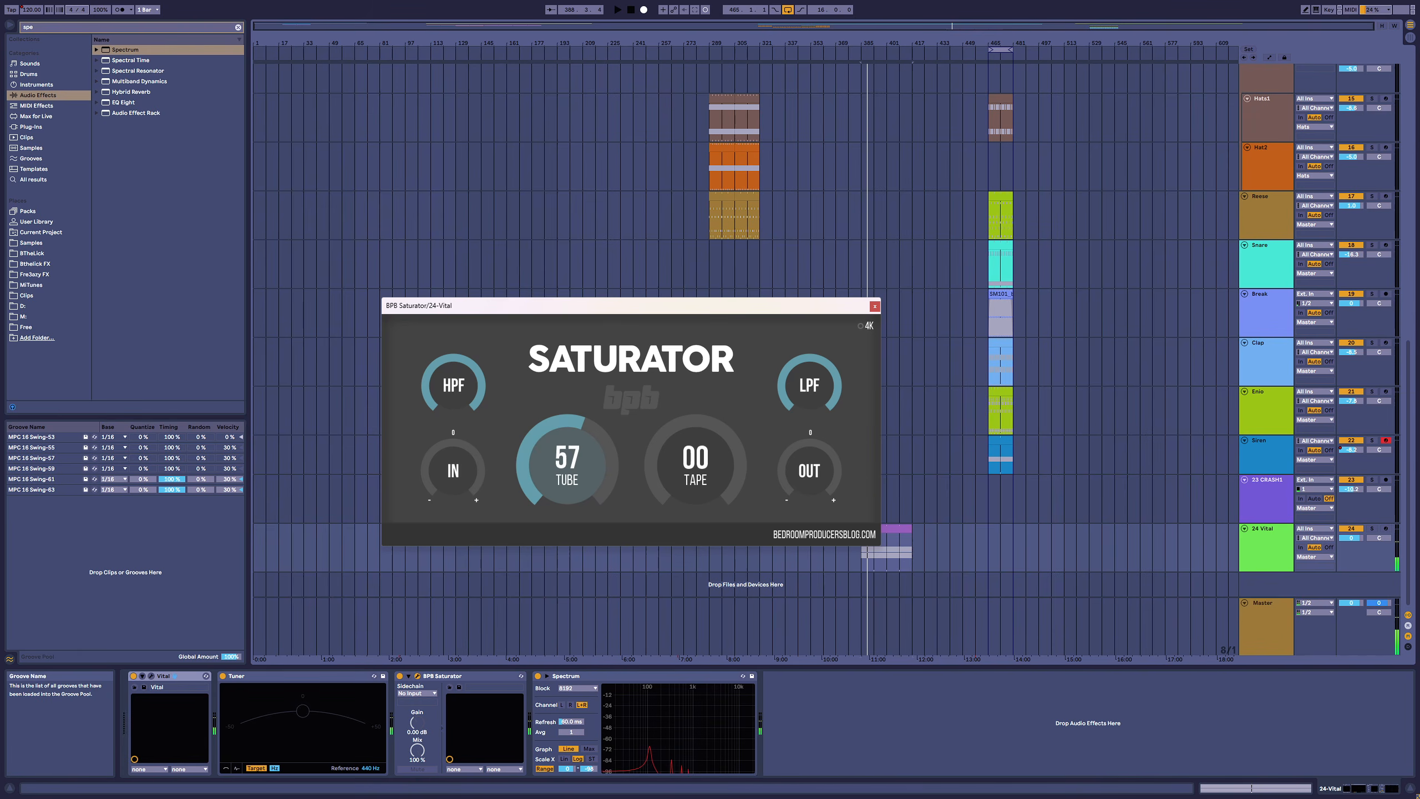
- Transpose both notes up an octave to A2 and A#2, play the clip, and bring them back down to A1 and A#1
left_click(406, 563)
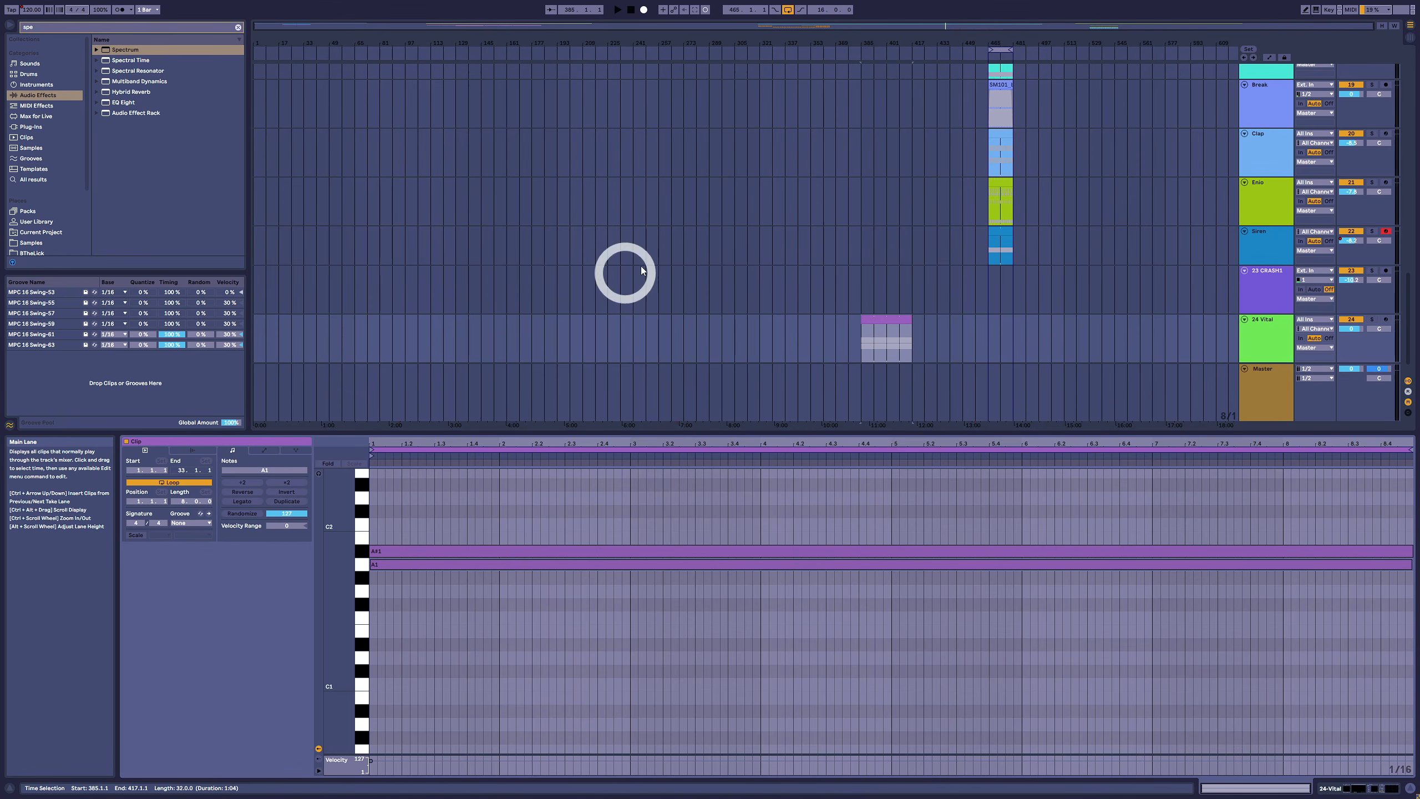
left_click(890, 319)
left_click(890, 319)
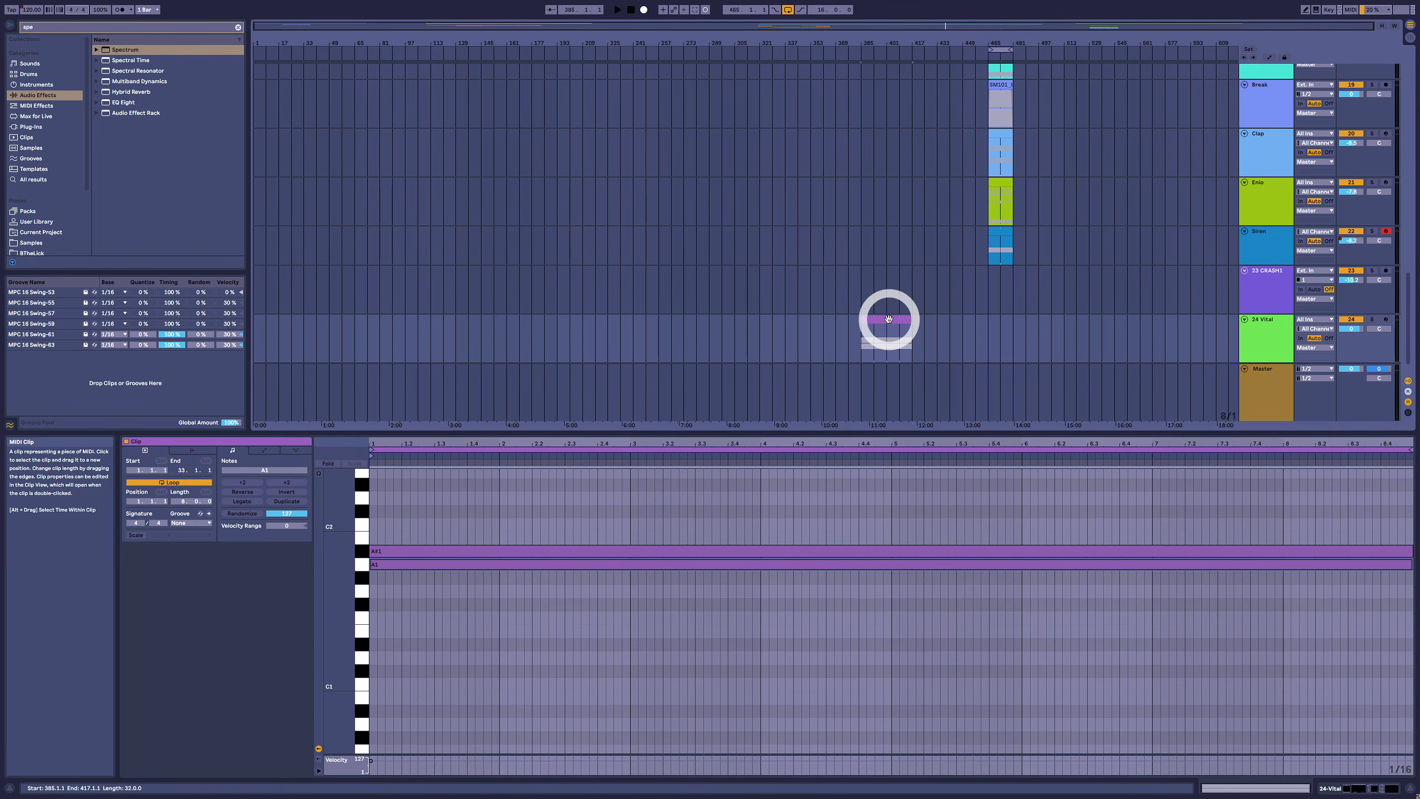
left_click(714, 302)
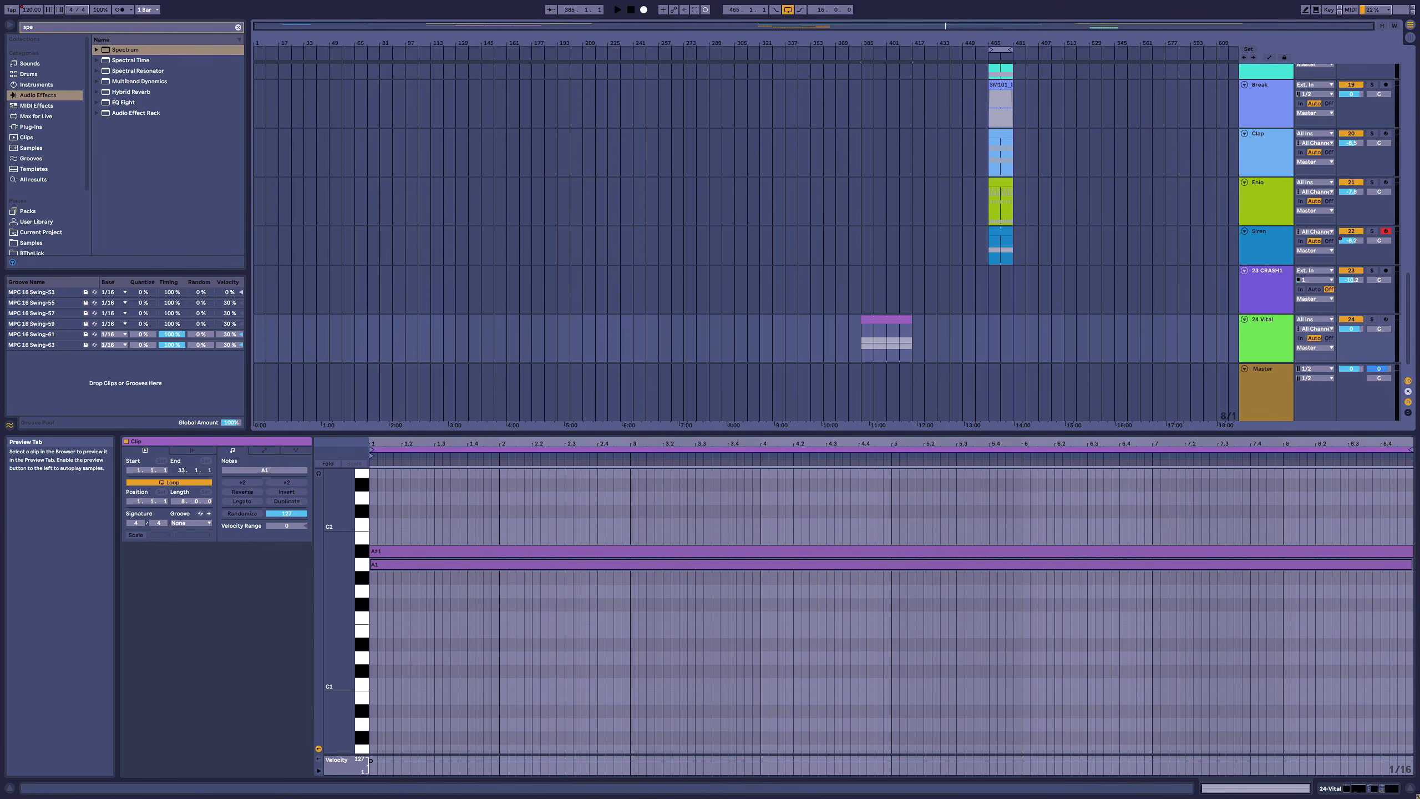
left_click(561, 498)
left_click(1191, 591)
left_click(1091, 621)
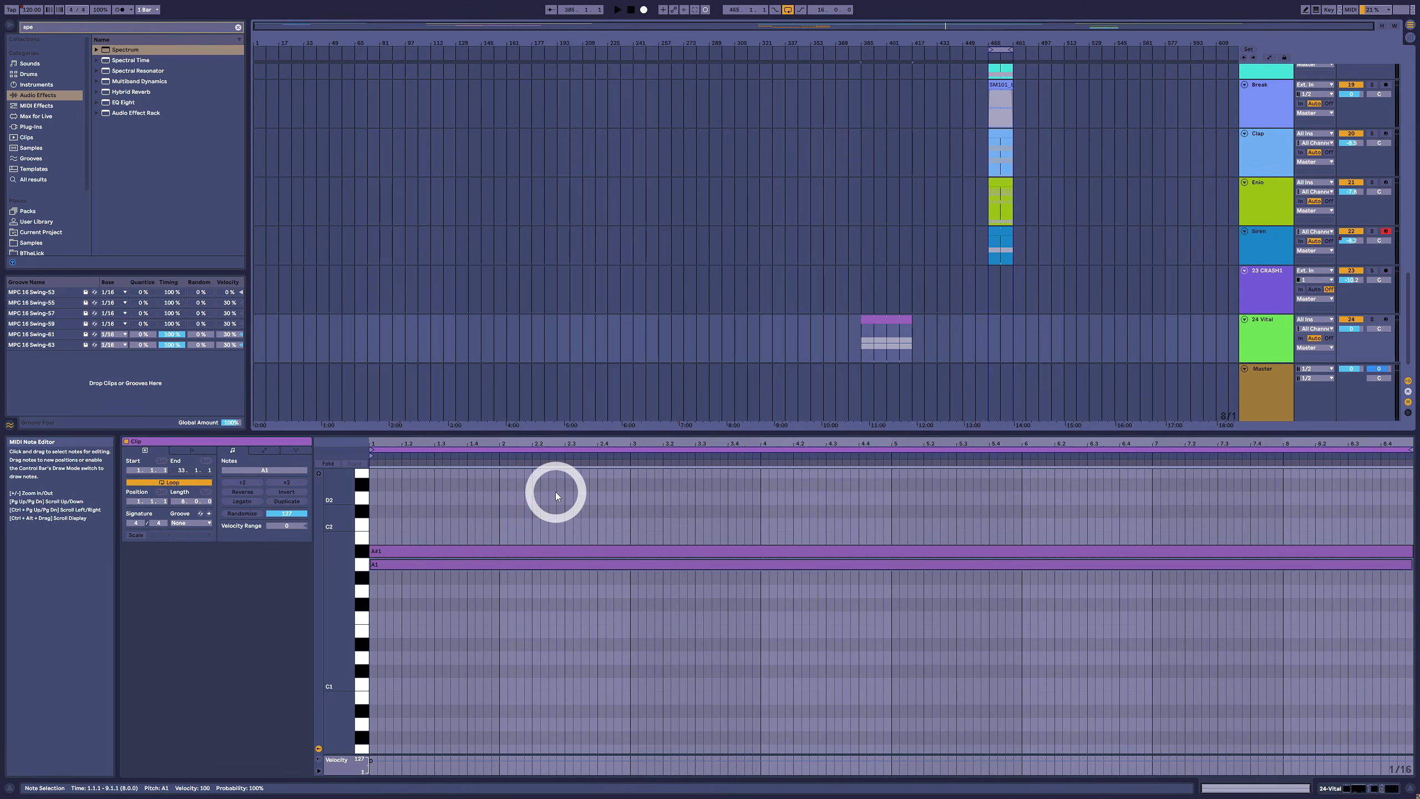
key("shift+Up")
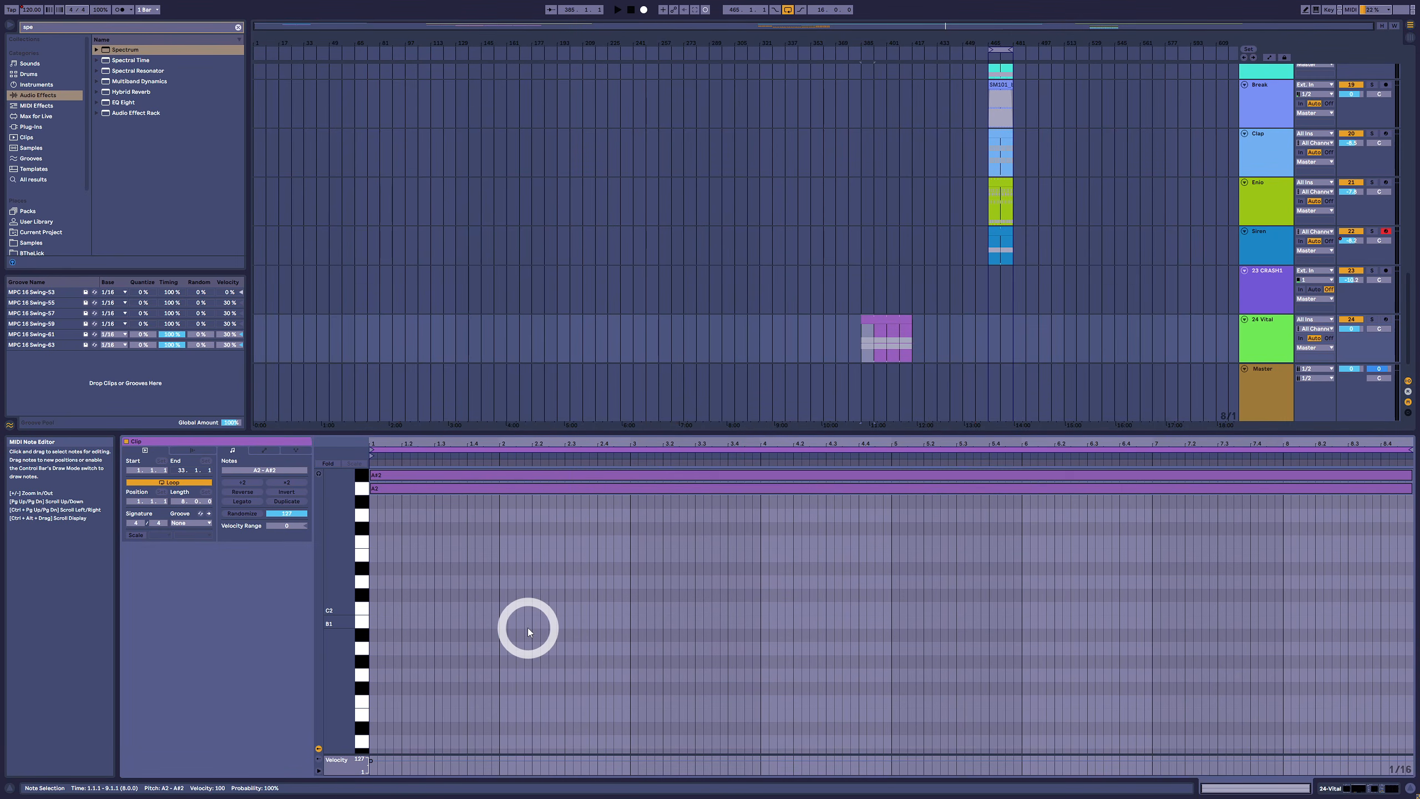
left_click(900, 318)
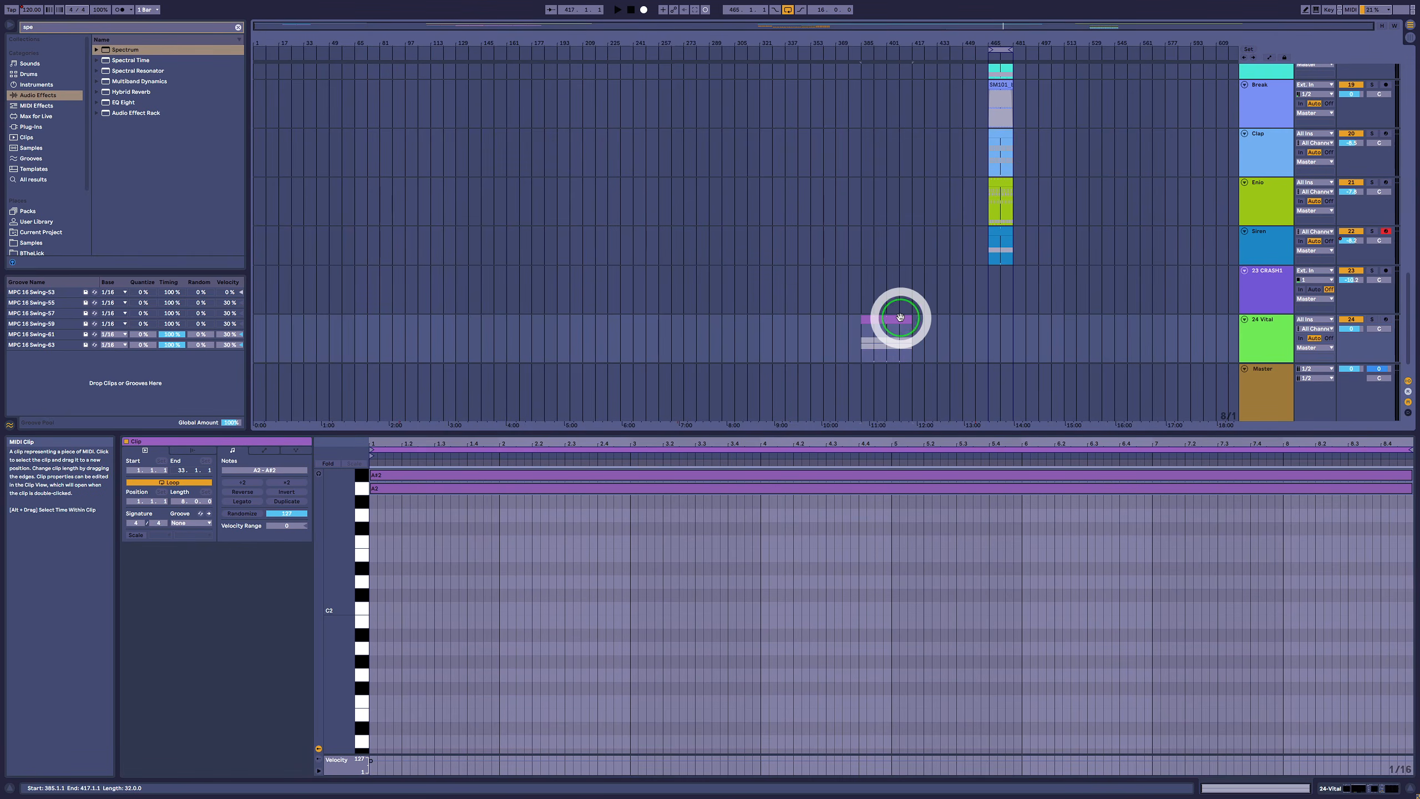
key("space")
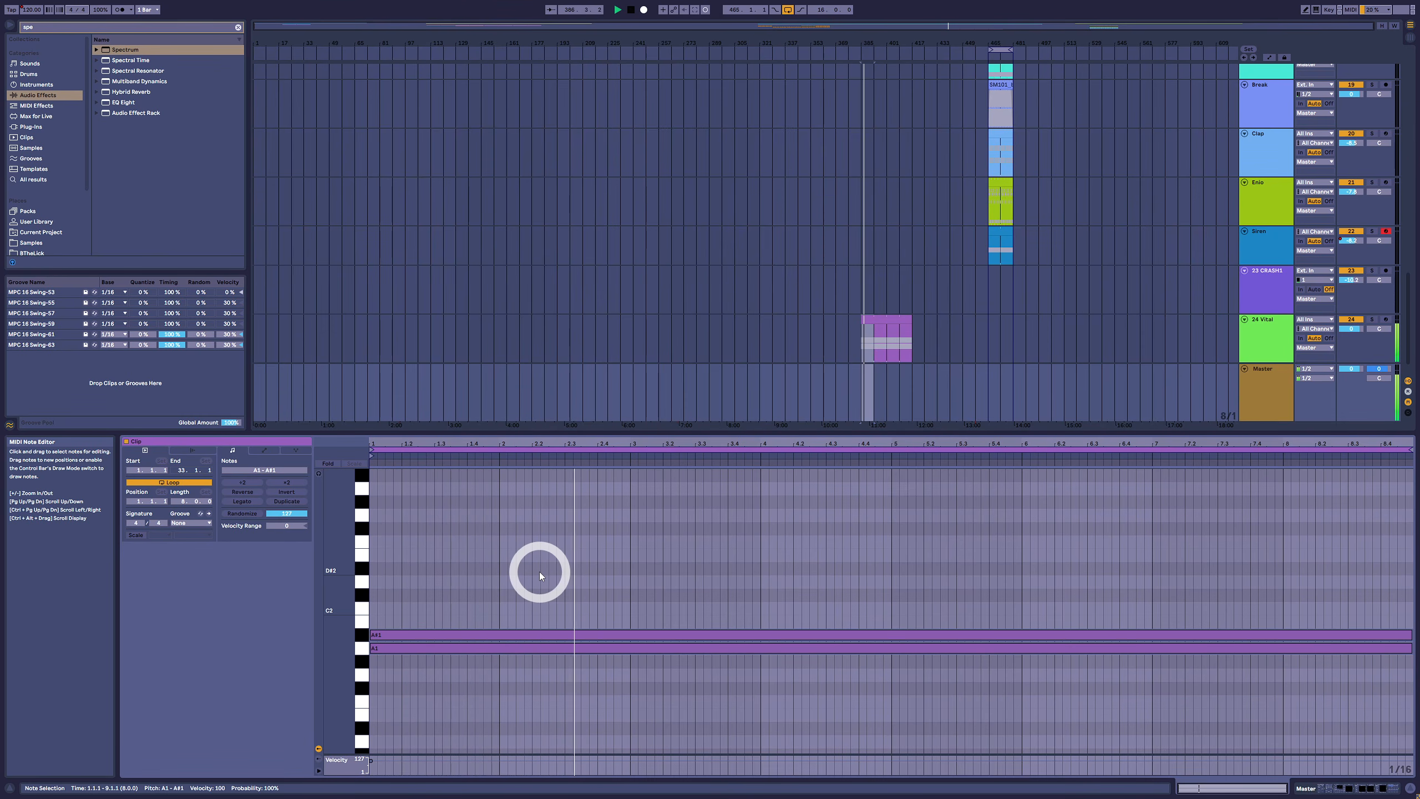
key("shift+Down")
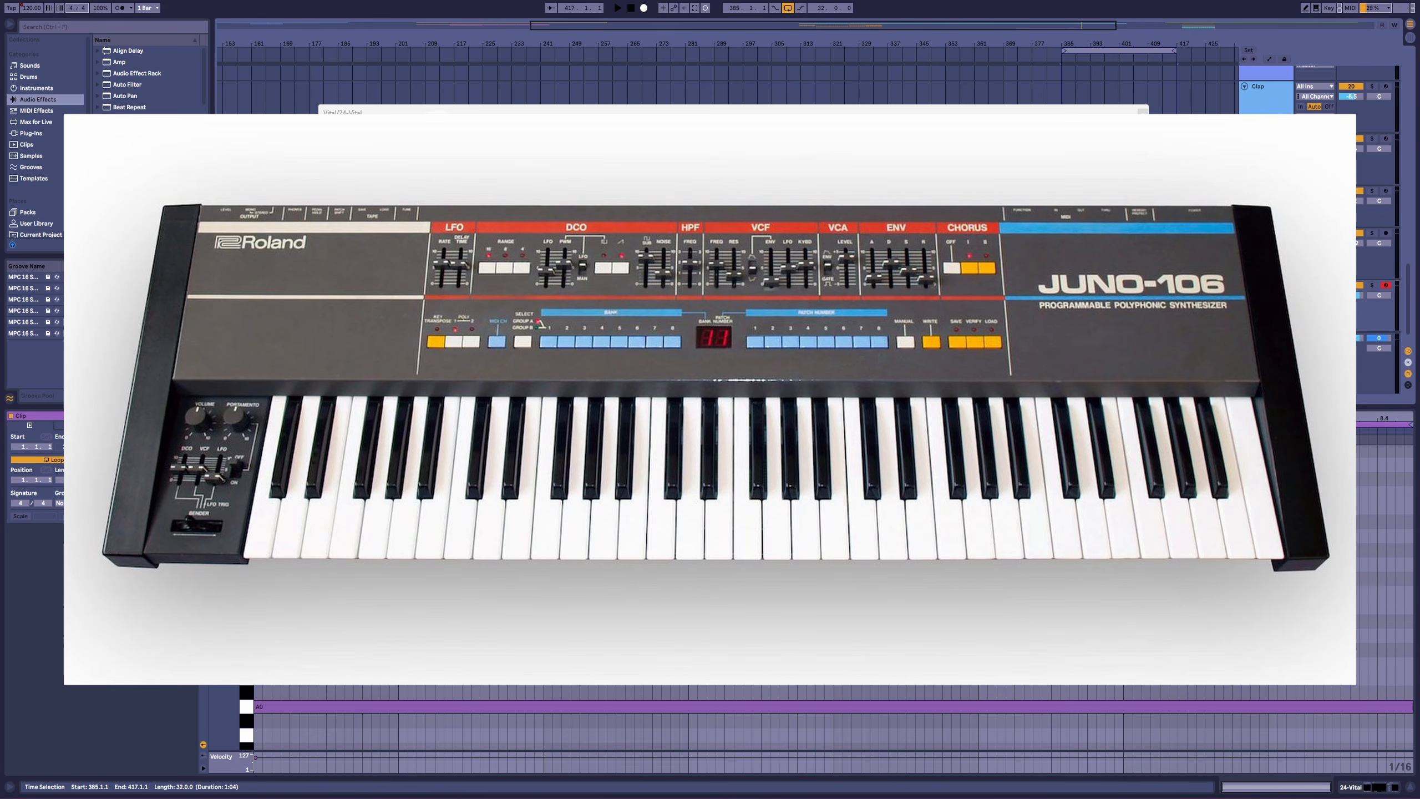
- Play the clip with Vital's oscillators 2 and 3 enabled, and detune them to -35 and 42 cents respectively
left_click(251, 705)
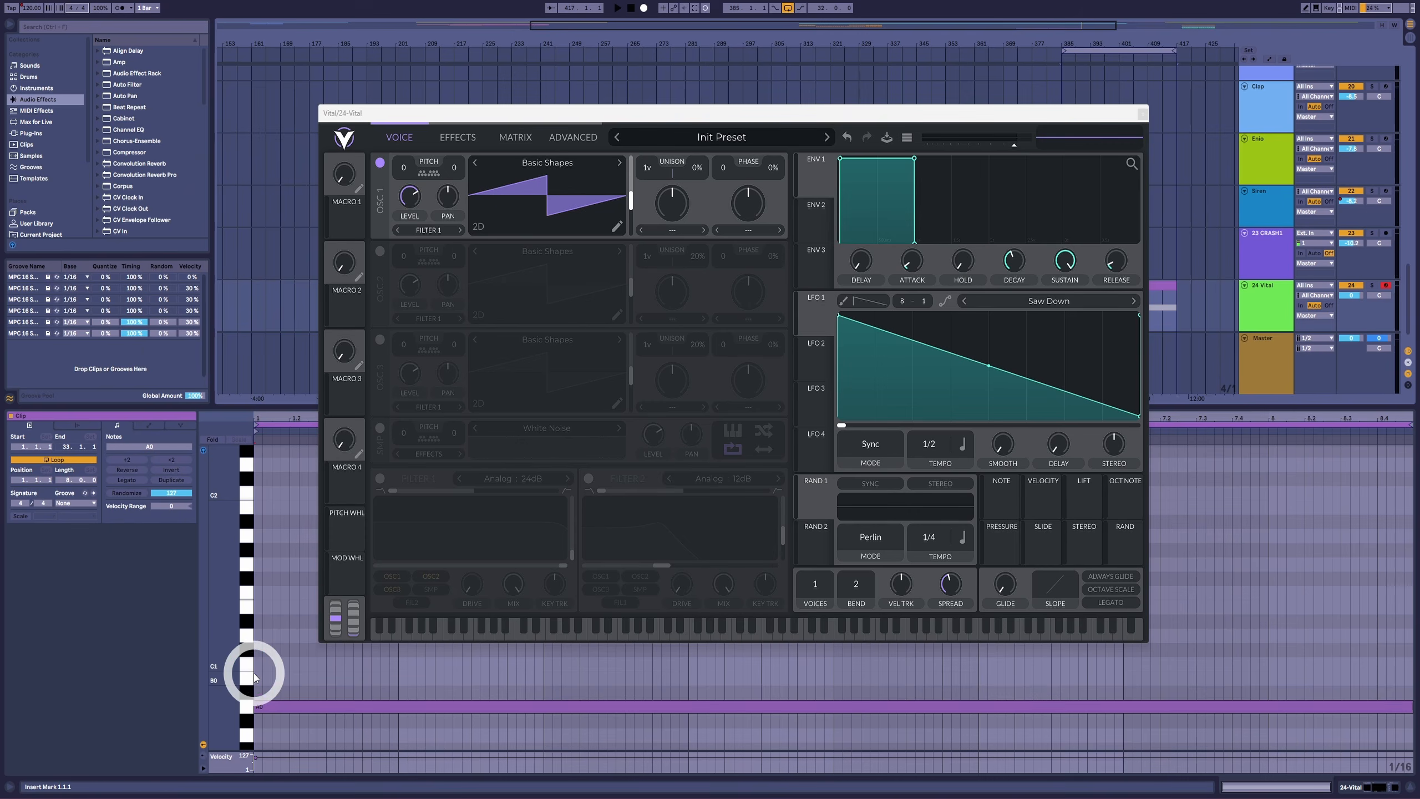
key("space")
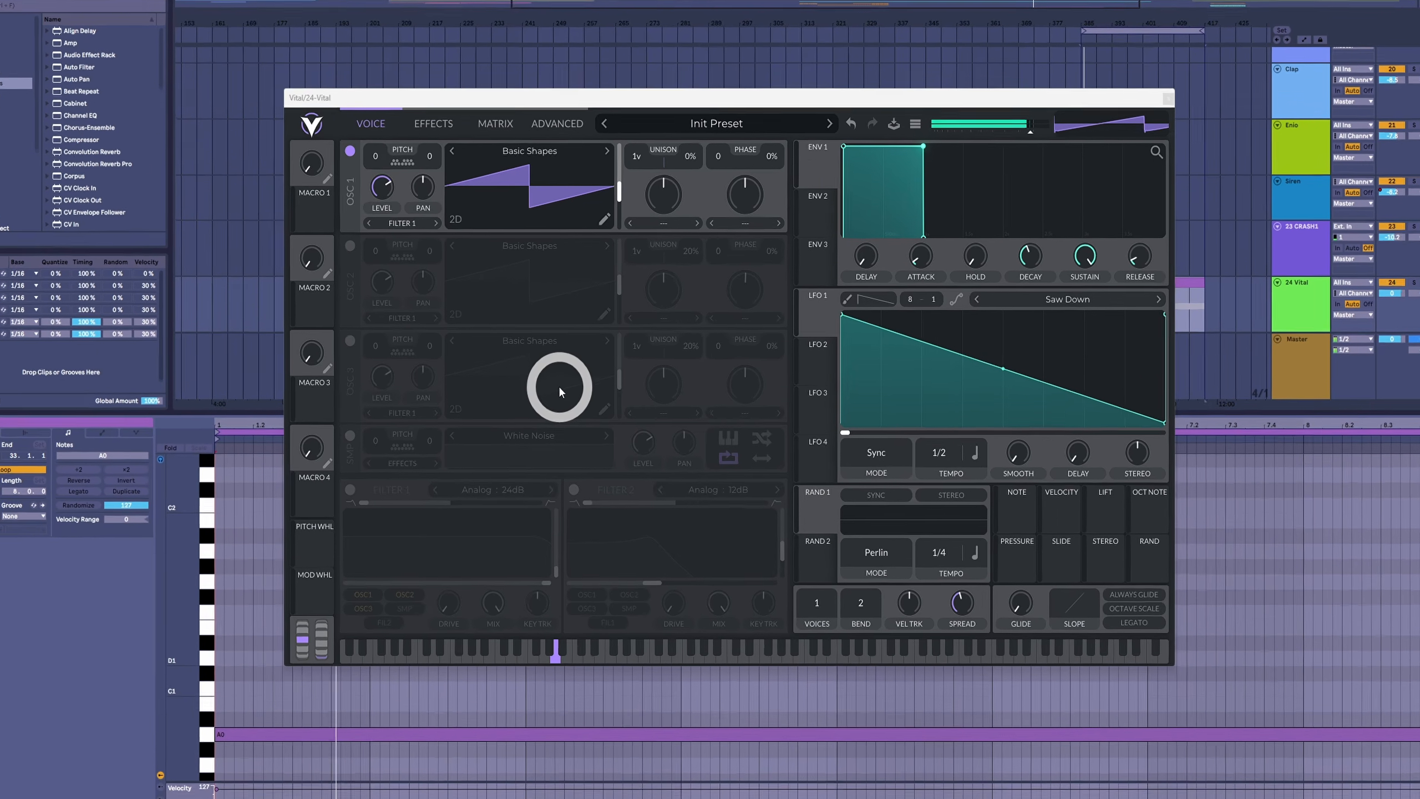
left_click(350, 246)
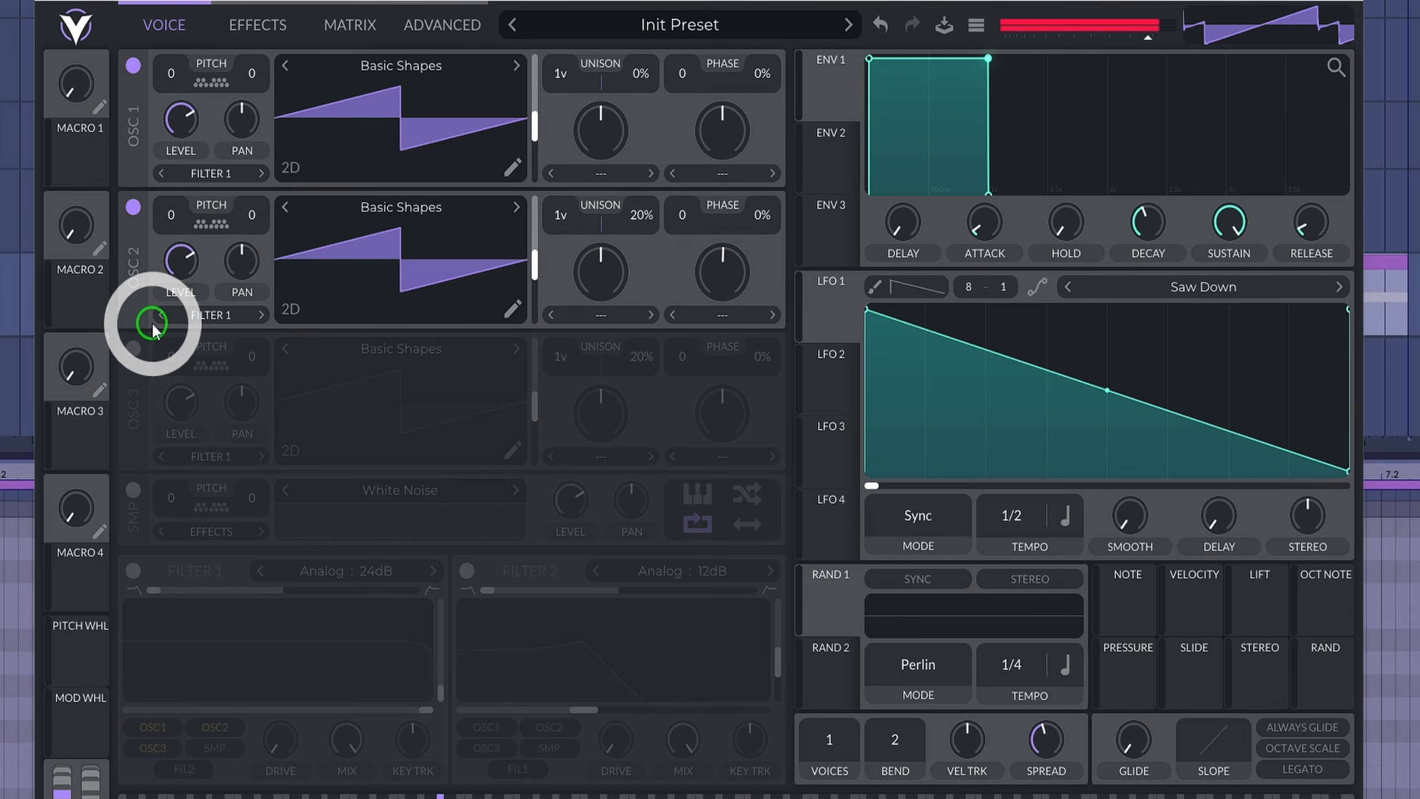
left_click(133, 349)
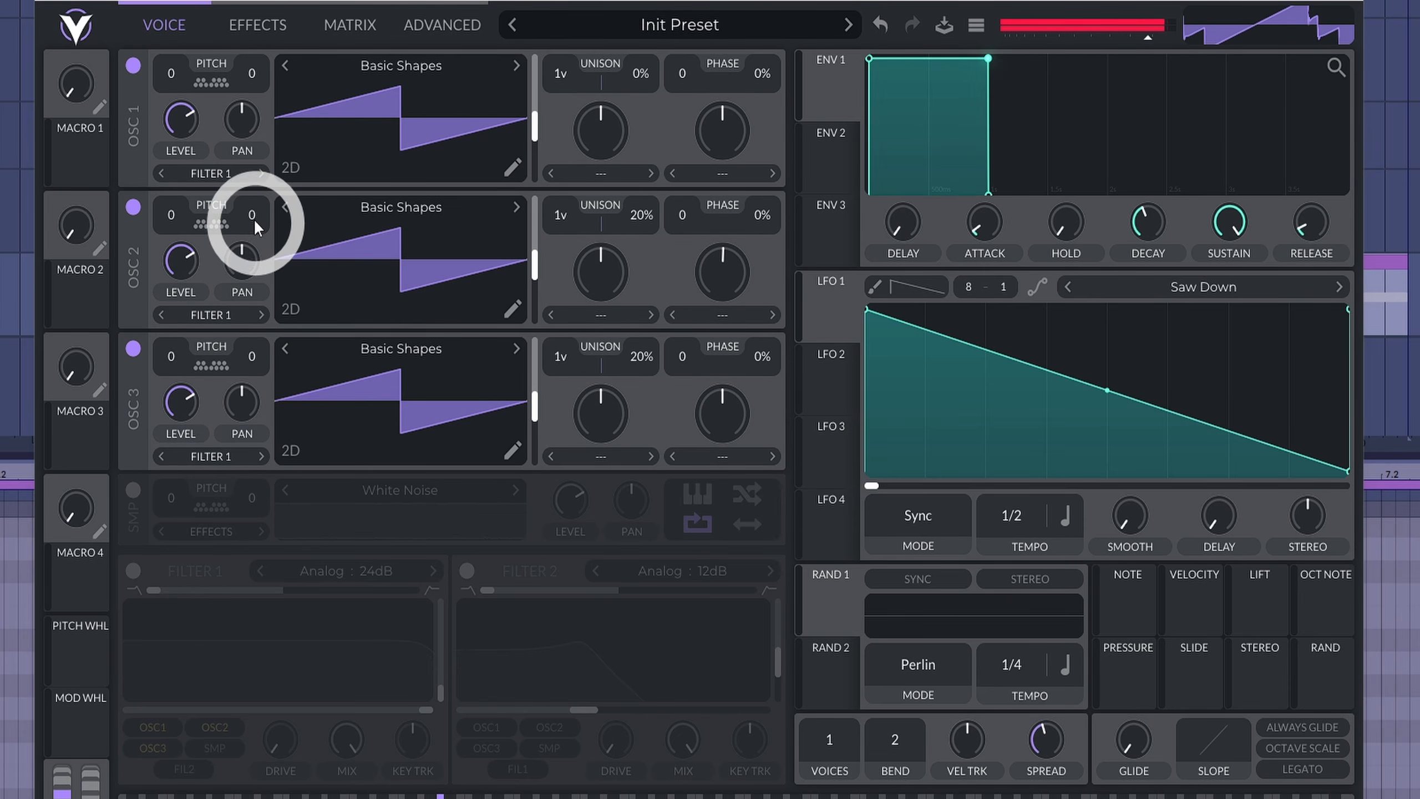
left_click_drag(254, 221, 253, 240)
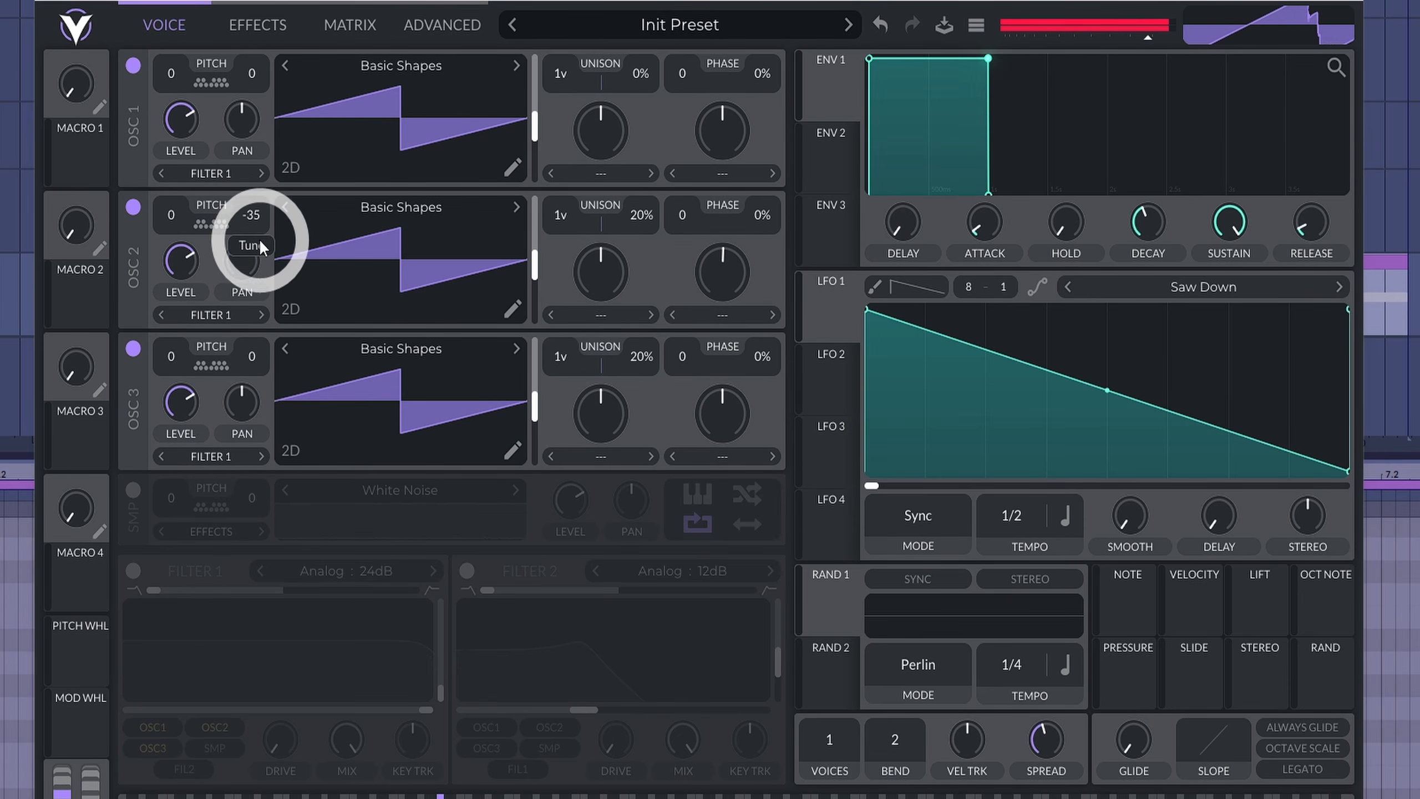
left_click_drag(241, 381, 267, 324)
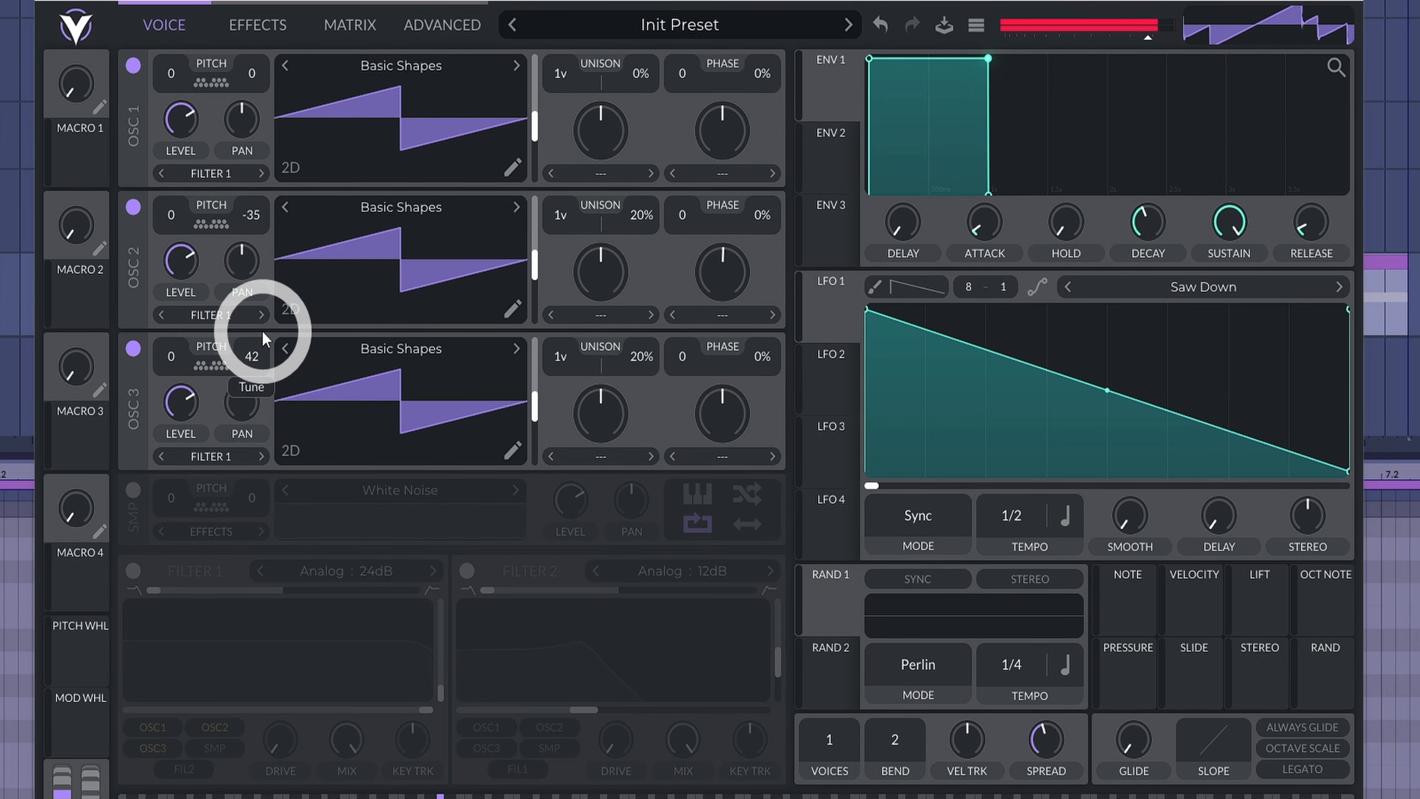
- Enable Filter 1 in Vital and lower its cutoff to about the middle of the range
left_click(134, 570)
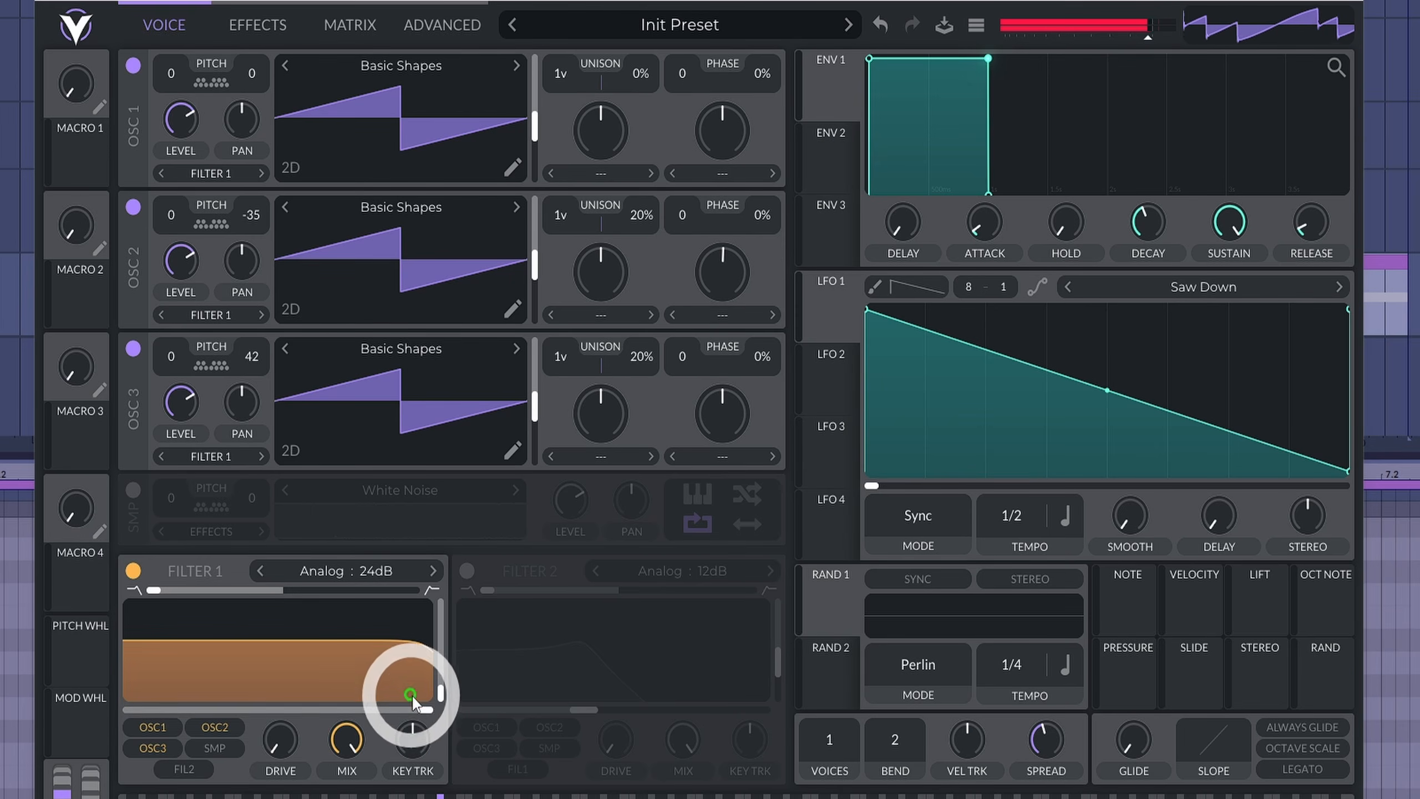
left_click_drag(425, 710, 257, 713)
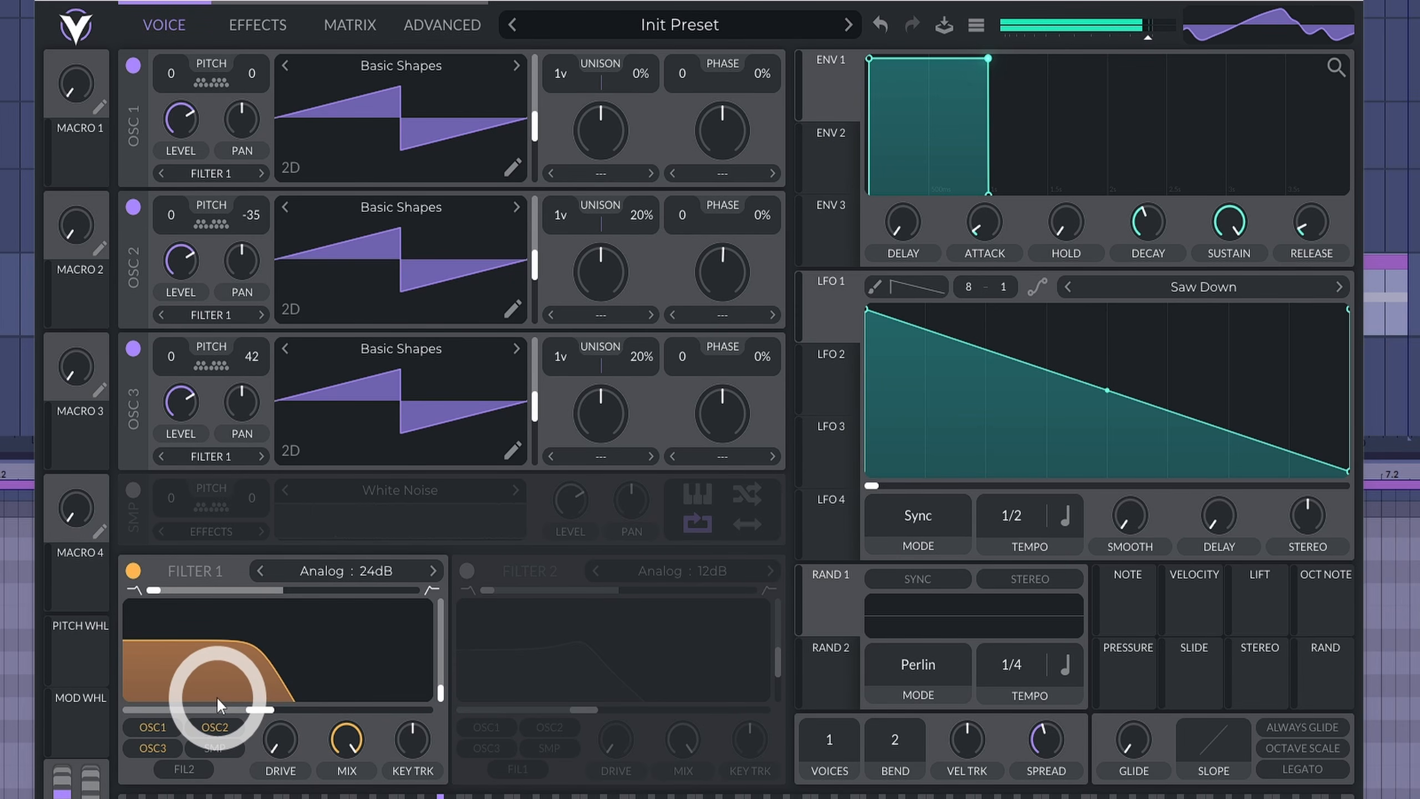
- Switch off oscillators 3 and 2 in Vital so that only oscillator 1 remains active
left_click(133, 348)
left_click(133, 207)
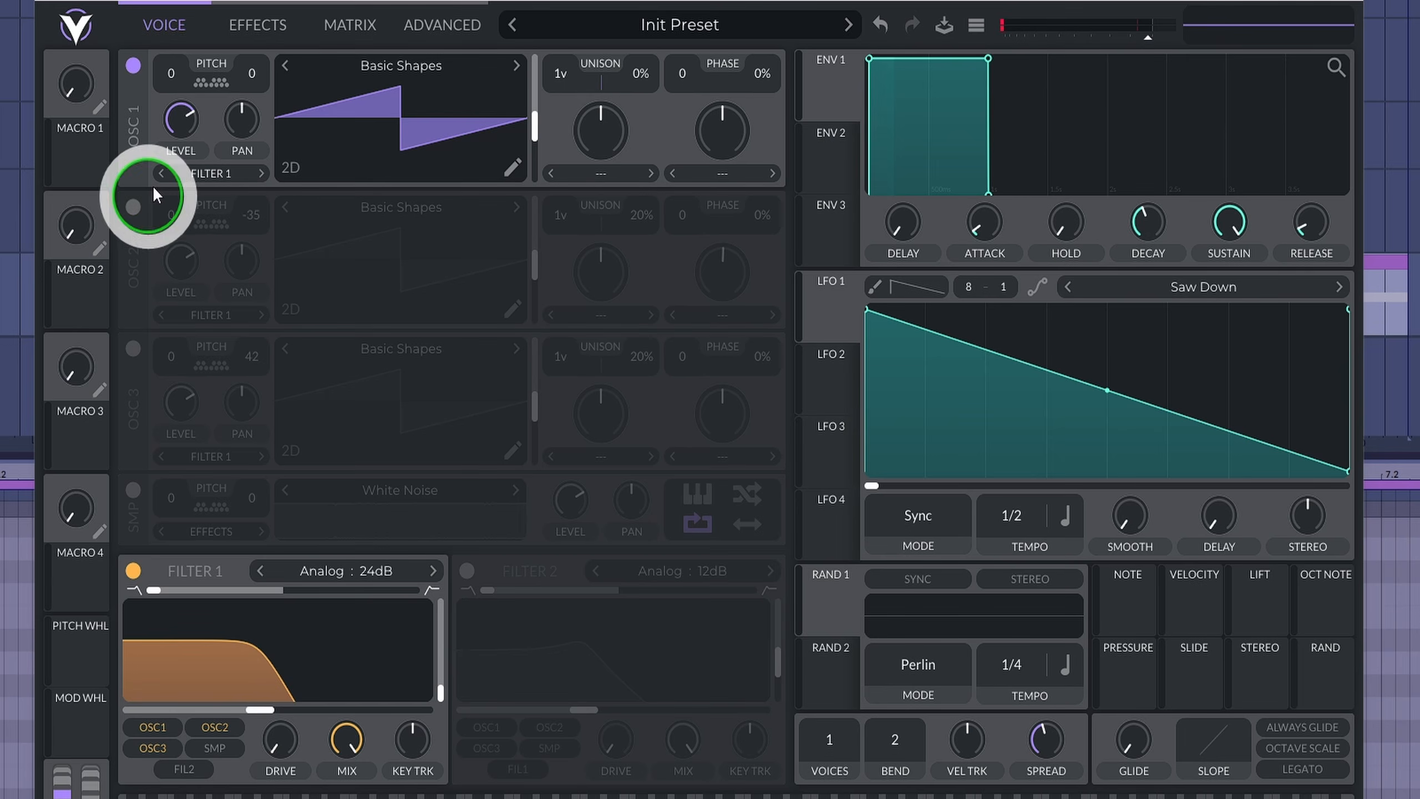
left_click_drag(180, 119, 656, 42)
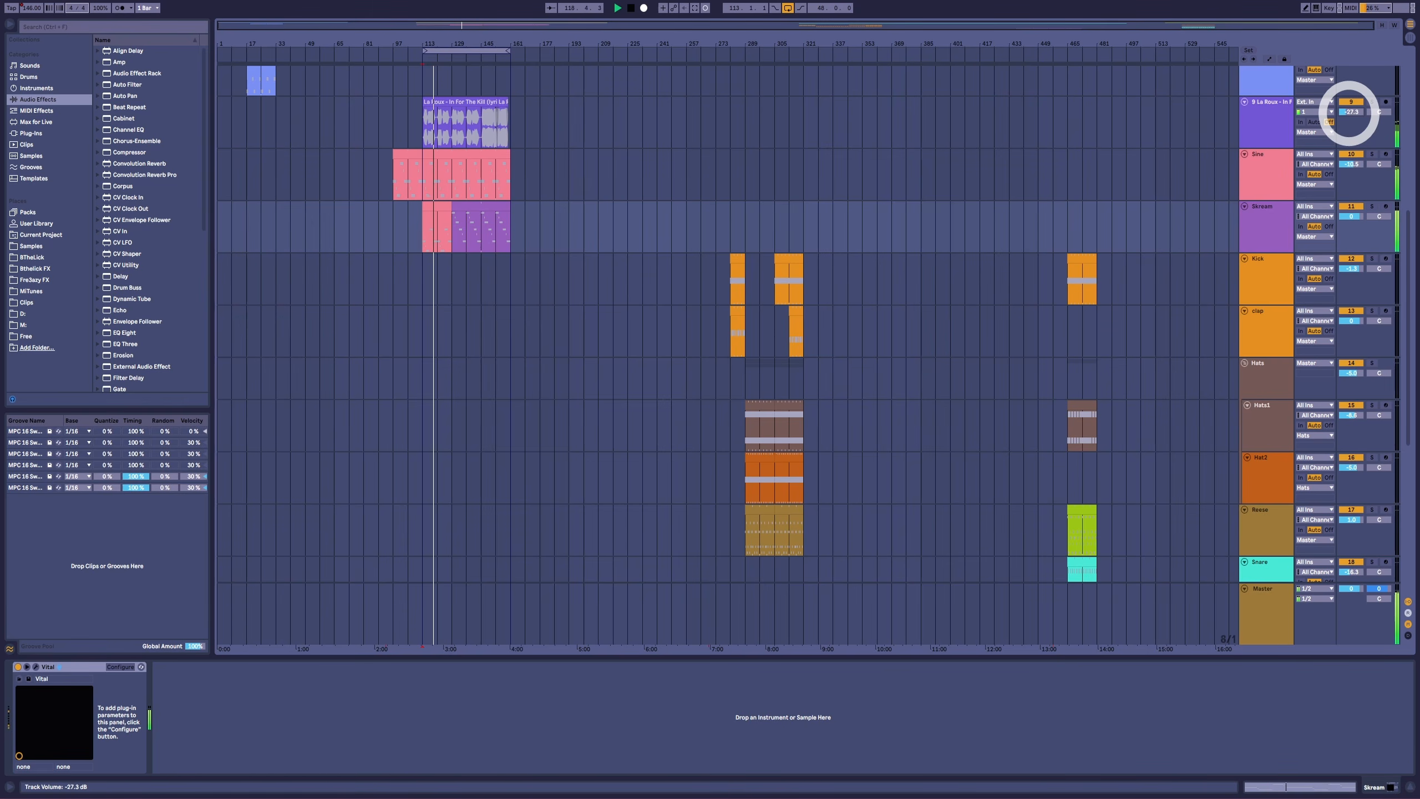
- Lower the volume of the La Roux audio track during playback
left_click_drag(1348, 113, 1348, 116)
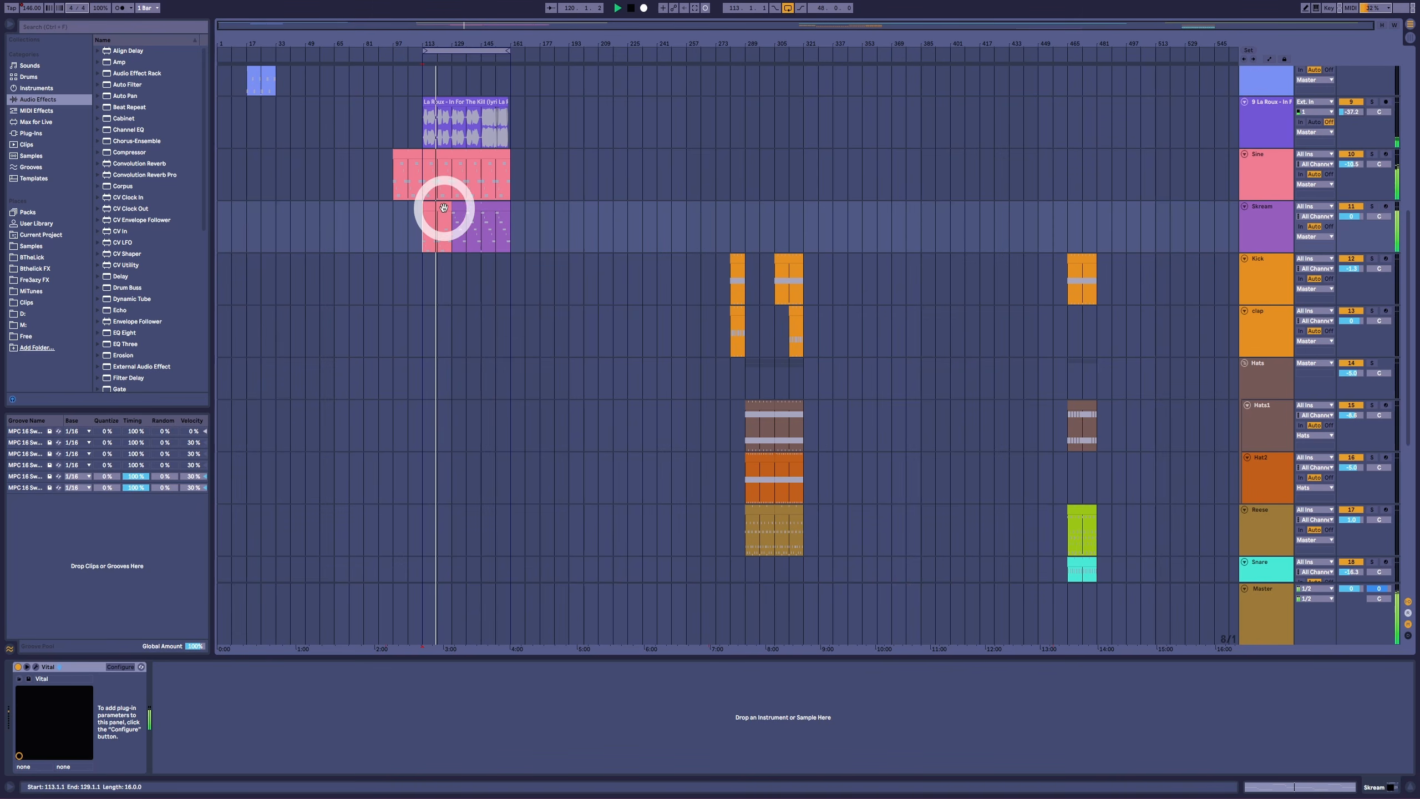
- Open Vital on the Skream track during playback and inspect the oscillators of its ReeseBass2 patch
left_click(1271, 232)
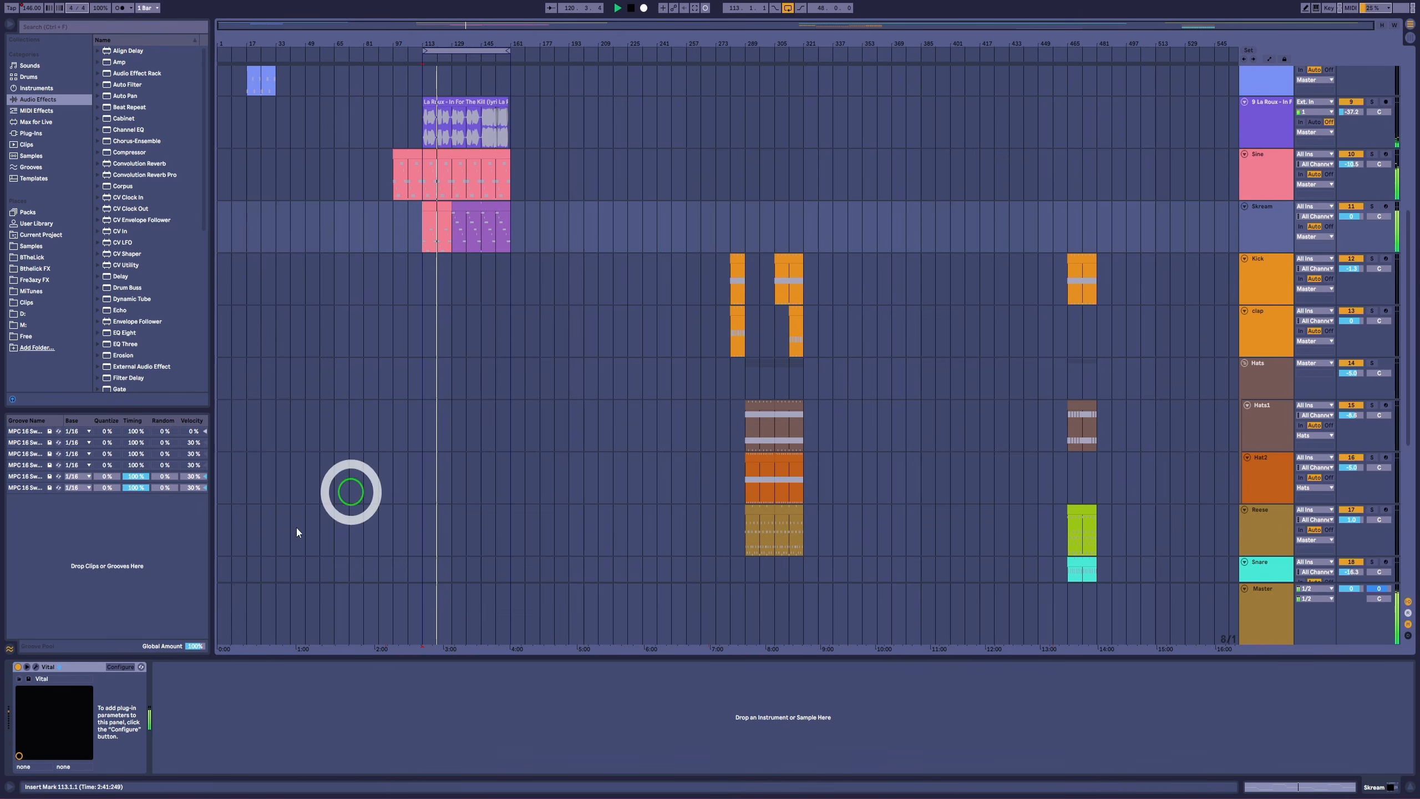
left_click(35, 667)
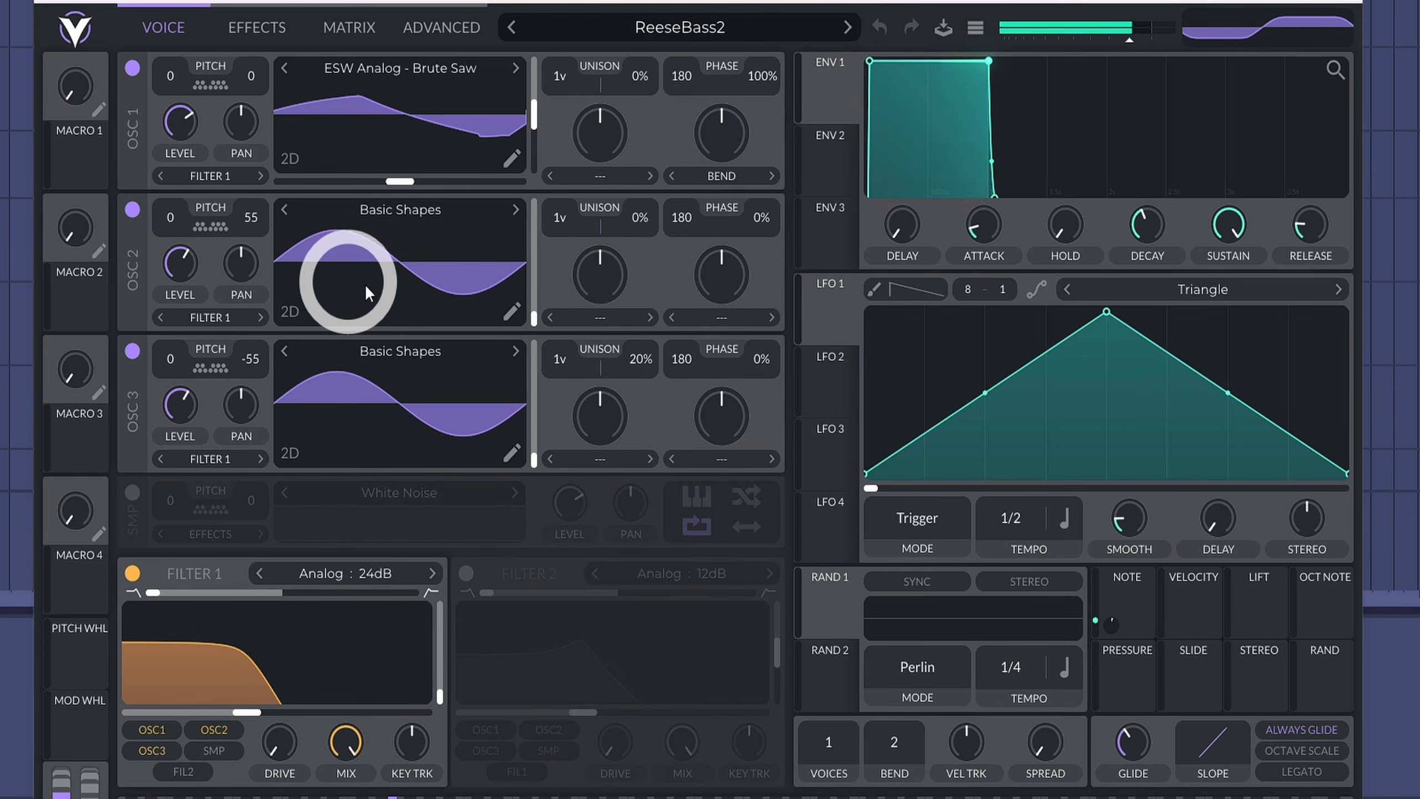
mouse_move(531, 127)
left_mouse_down()
mouse_move(530, 196)
mouse_move(534, 139)
left_mouse_up()
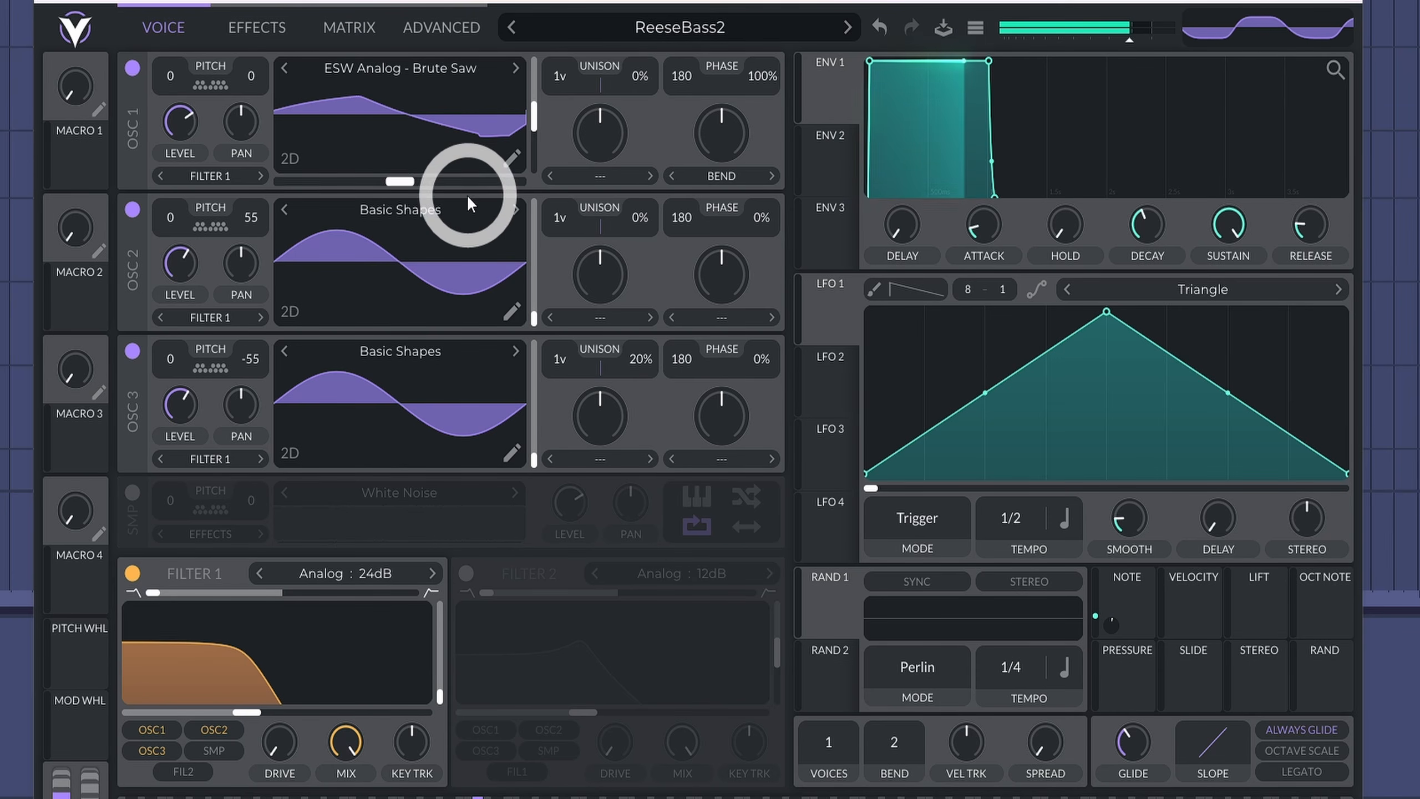
left_click_drag(526, 183, 527, 131)
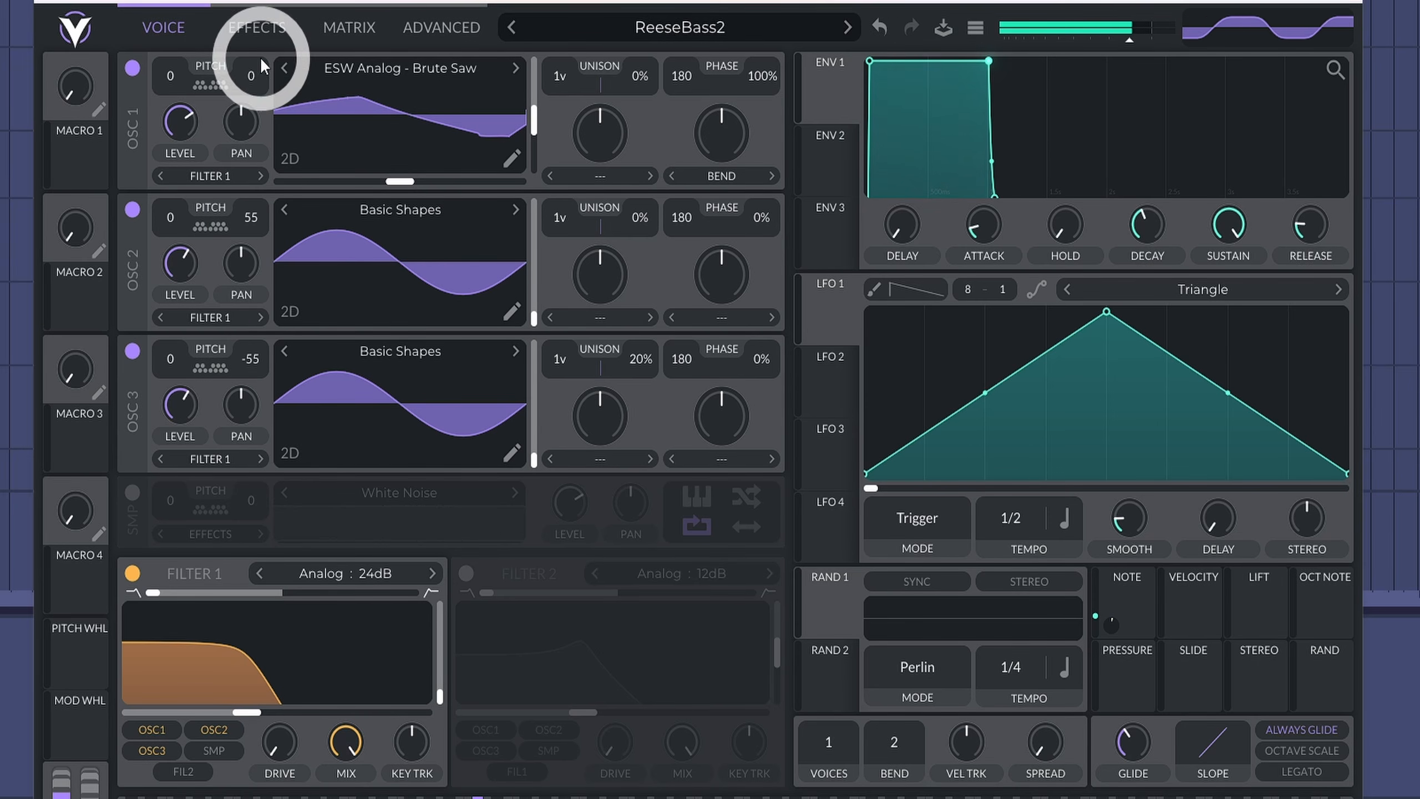
- Show Vital's effects on the Skream track and compare the sound with the Notch Blend filter bypassed and enabled
left_click(256, 40)
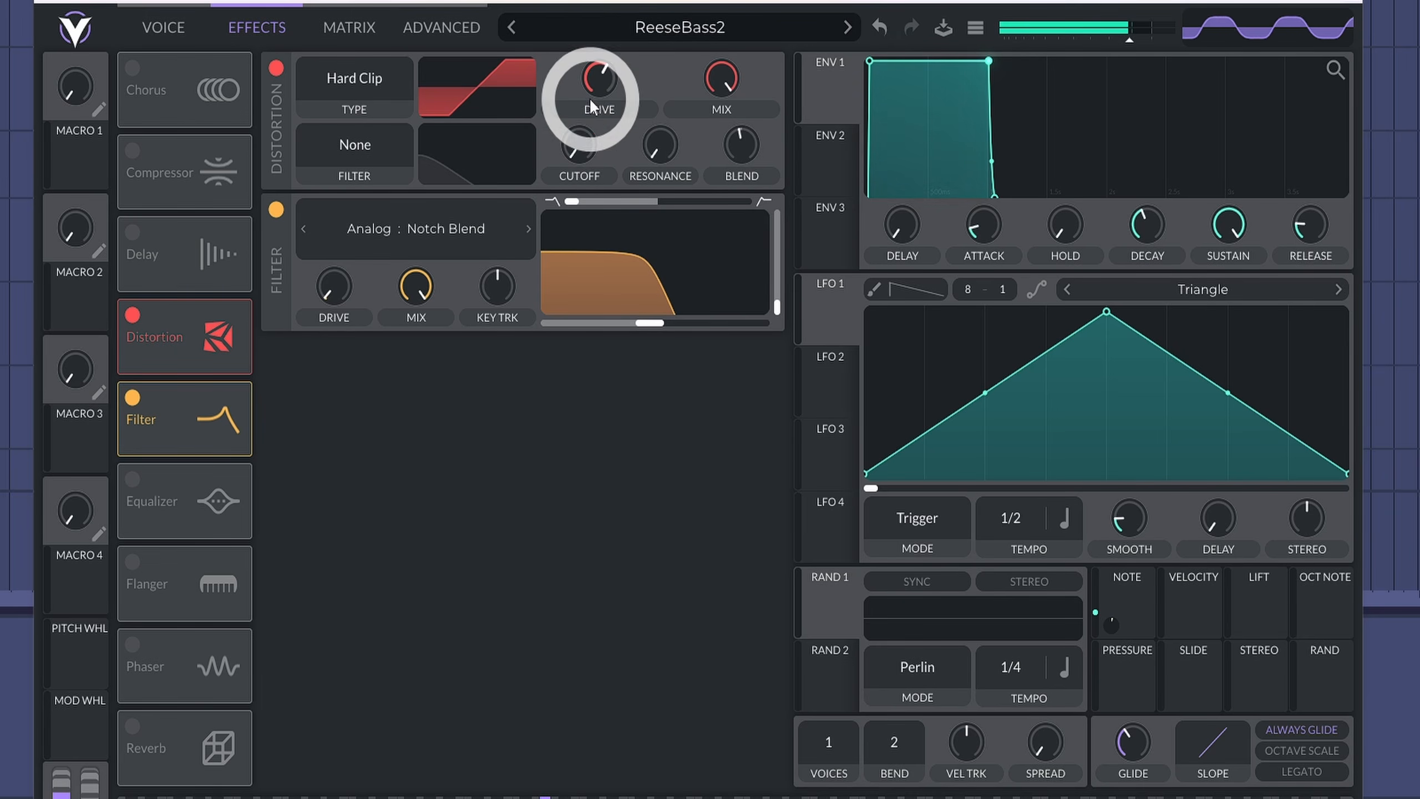
mouse_move(591, 105)
left_mouse_down()
mouse_move(595, 74)
mouse_move(590, 106)
left_mouse_up()
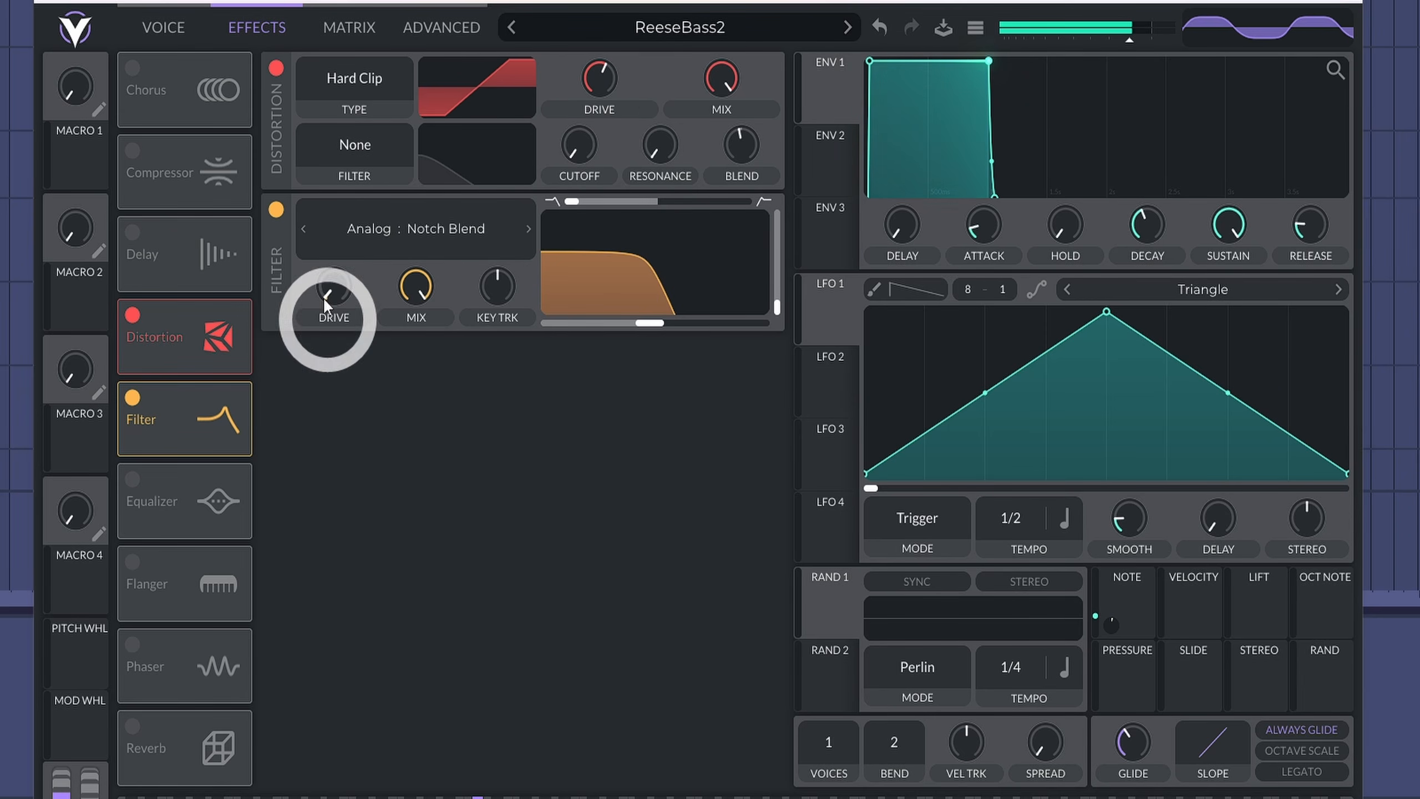
left_click(285, 218)
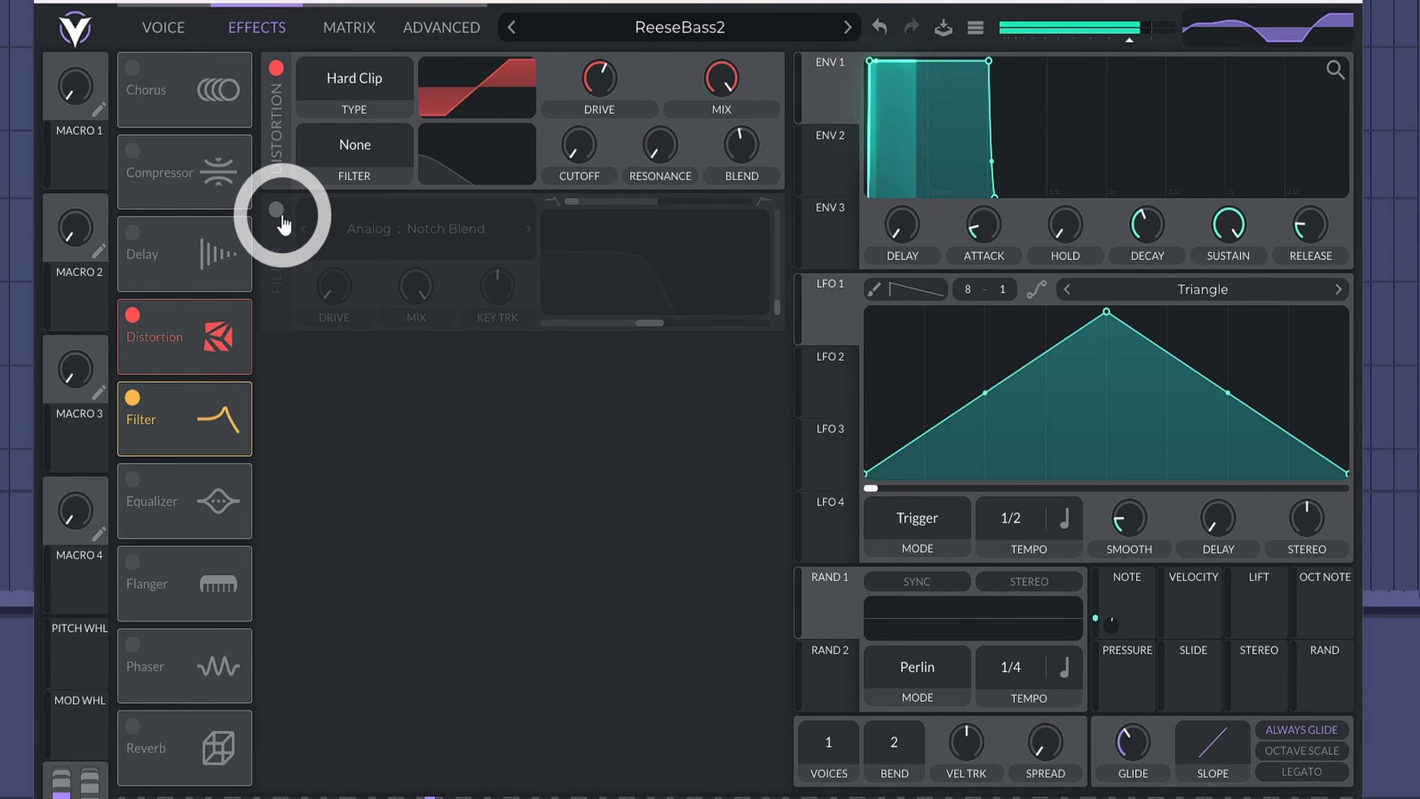
left_click(284, 225)
left_click(284, 224)
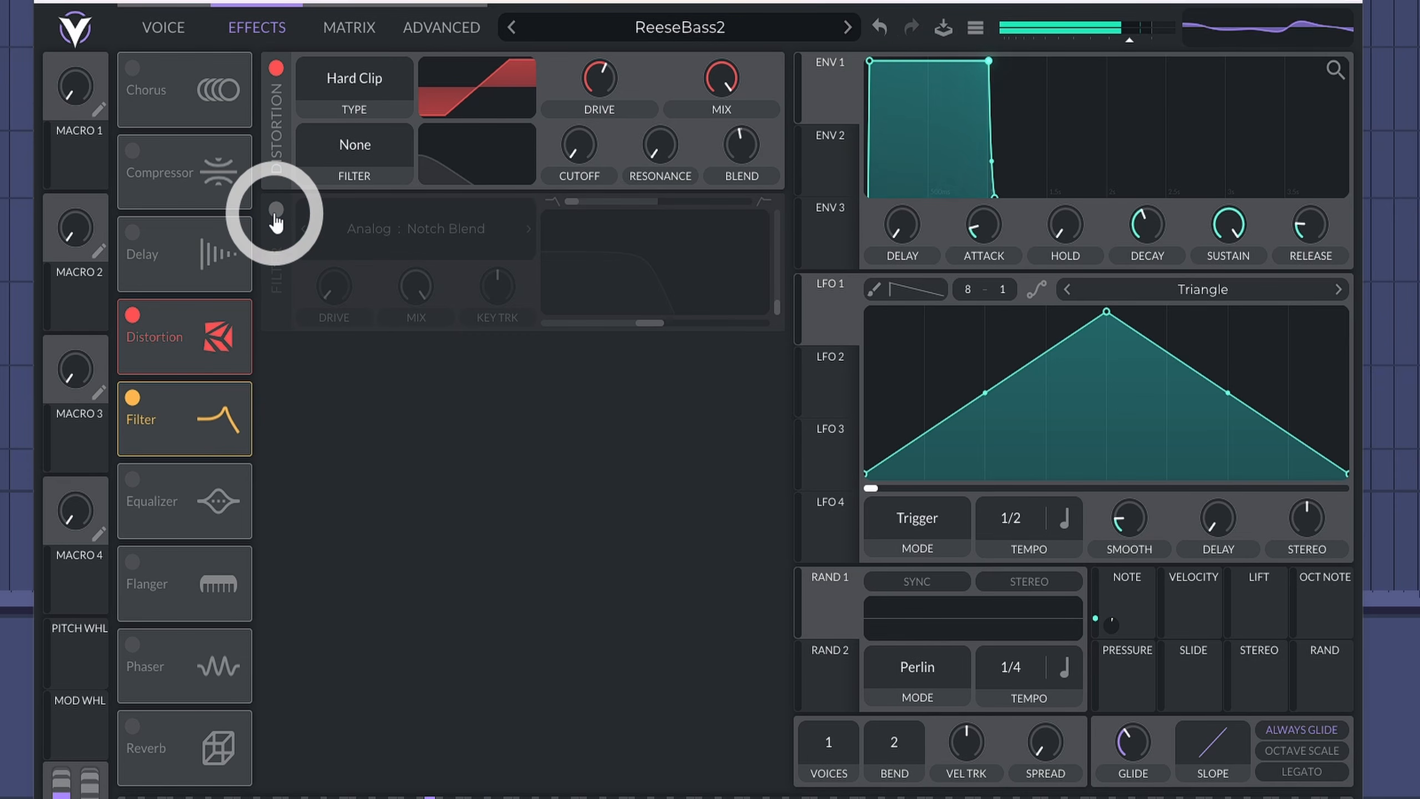
left_click(275, 223)
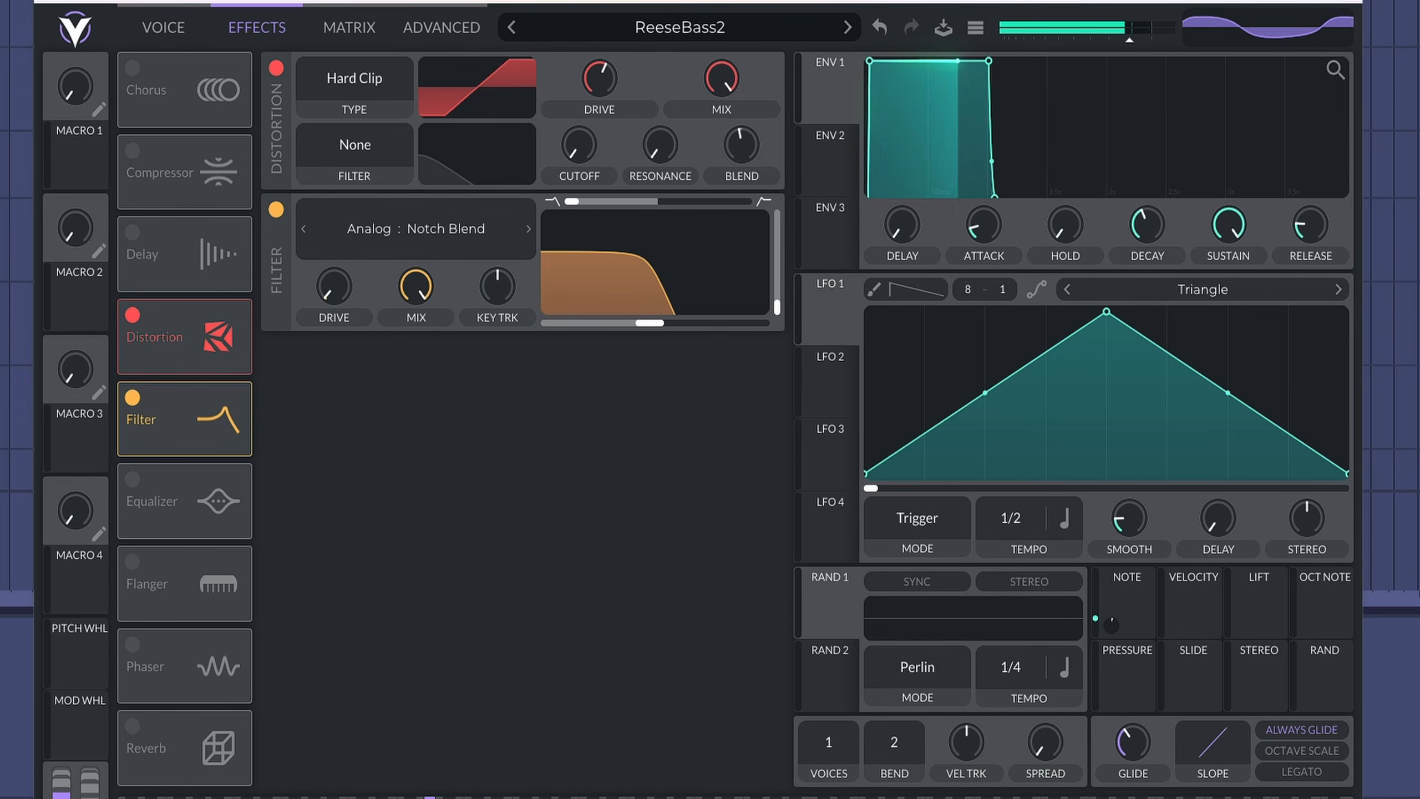
left_click(503, 285)
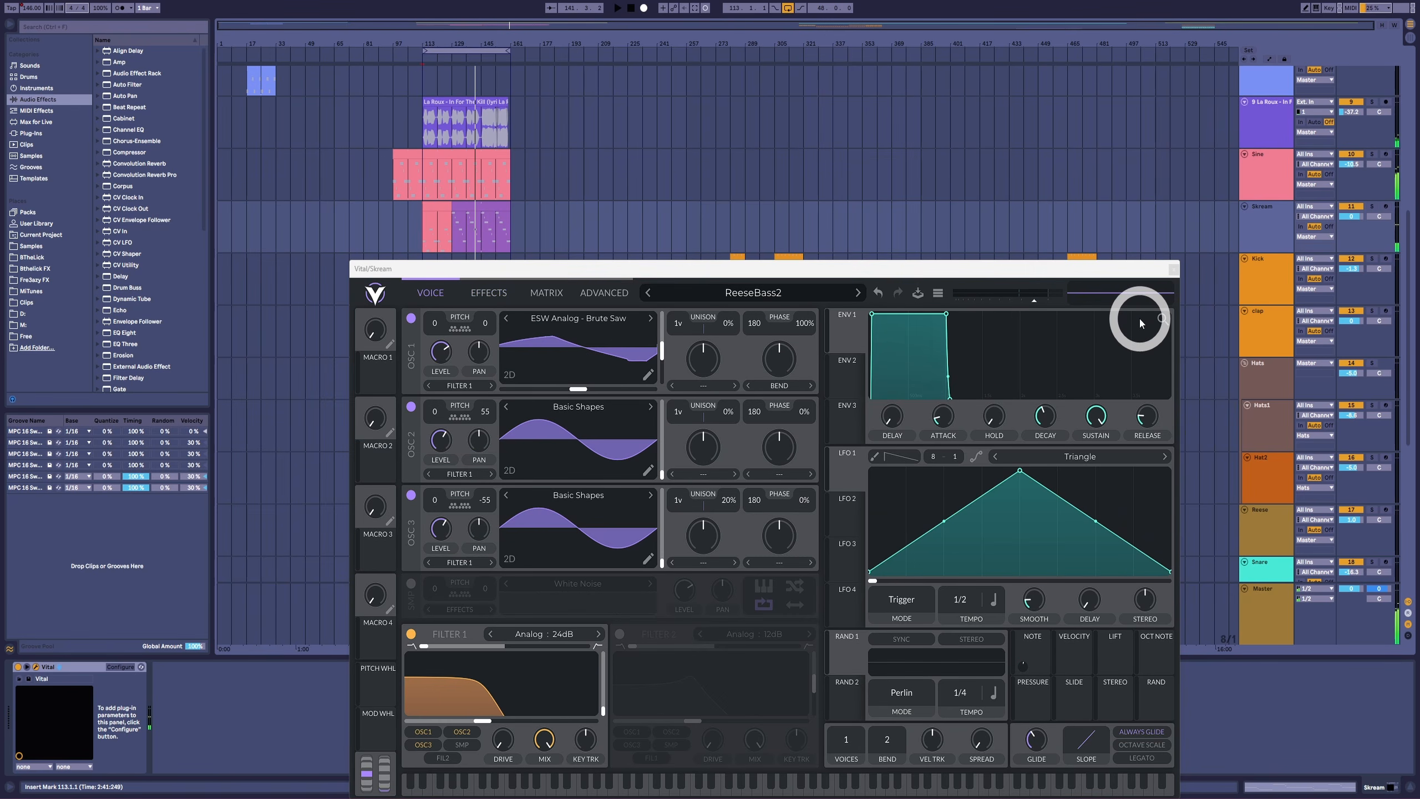
- Solo the Sine track, play it to hear it alone, and stop playback with the solo removed
left_click(470, 174)
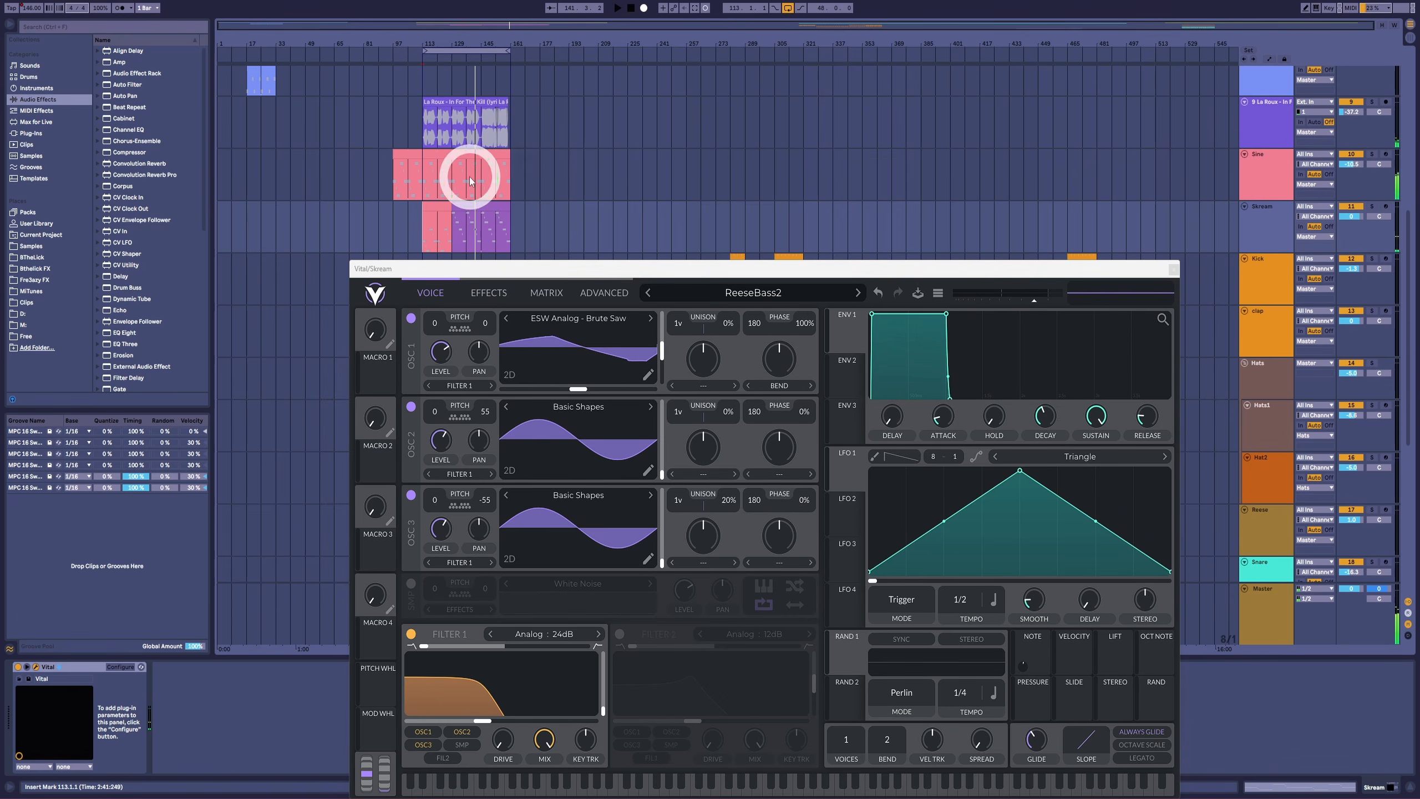
left_click(36, 669)
left_click(36, 669)
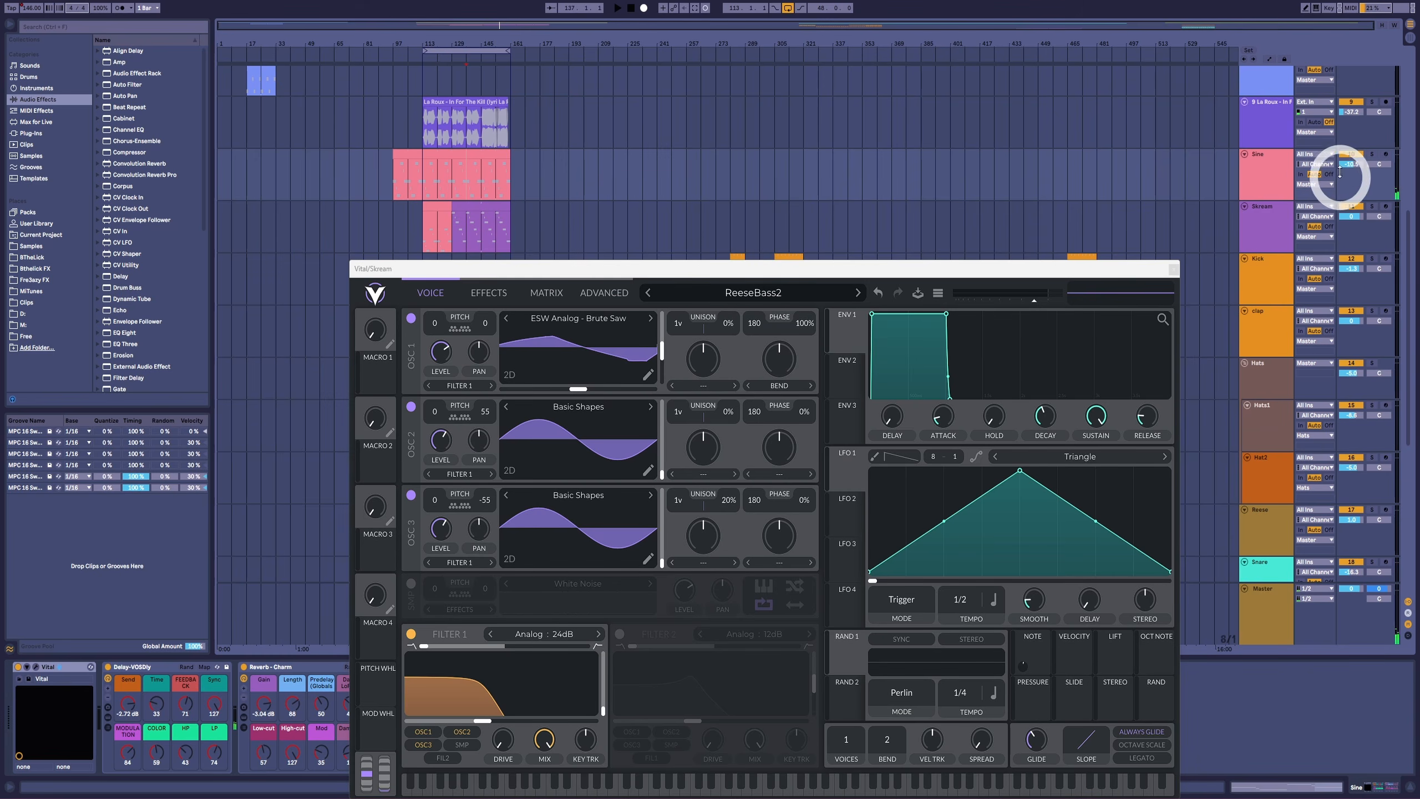
left_click(1370, 154)
key("space")
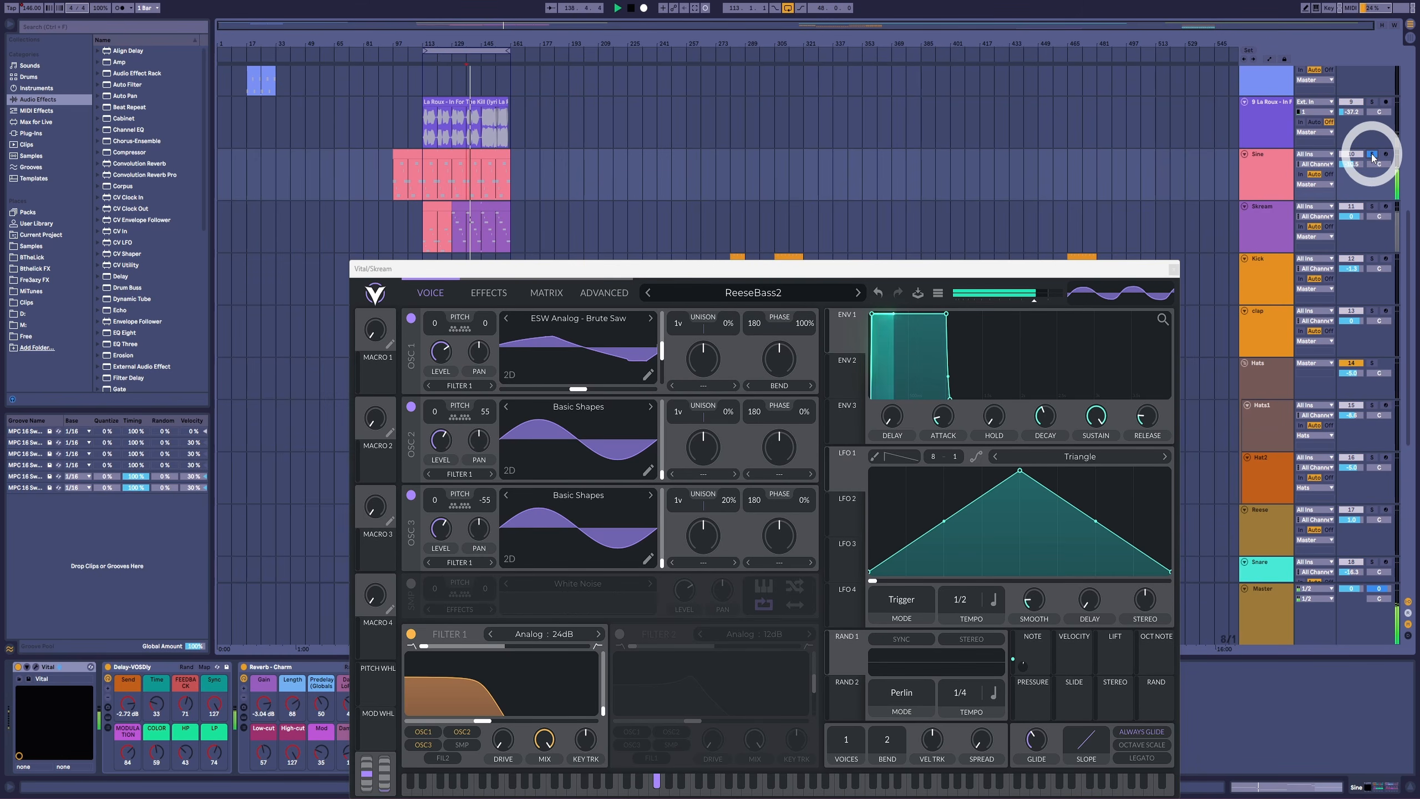
left_click(1371, 154)
key("space")
- Select the Skream track, start playback and solo the track to hear its bass alone
left_click(1256, 218)
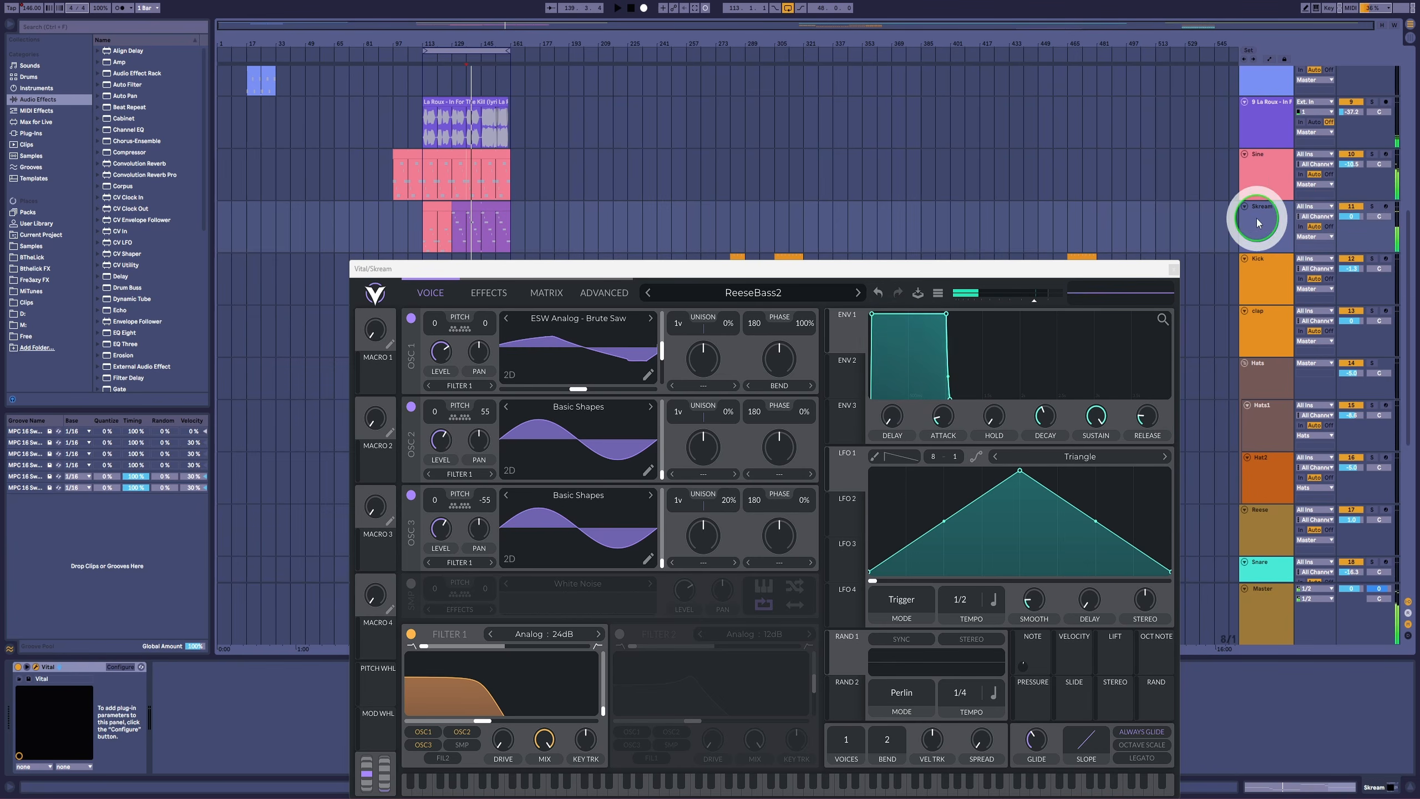
key("space")
left_click(1375, 206)
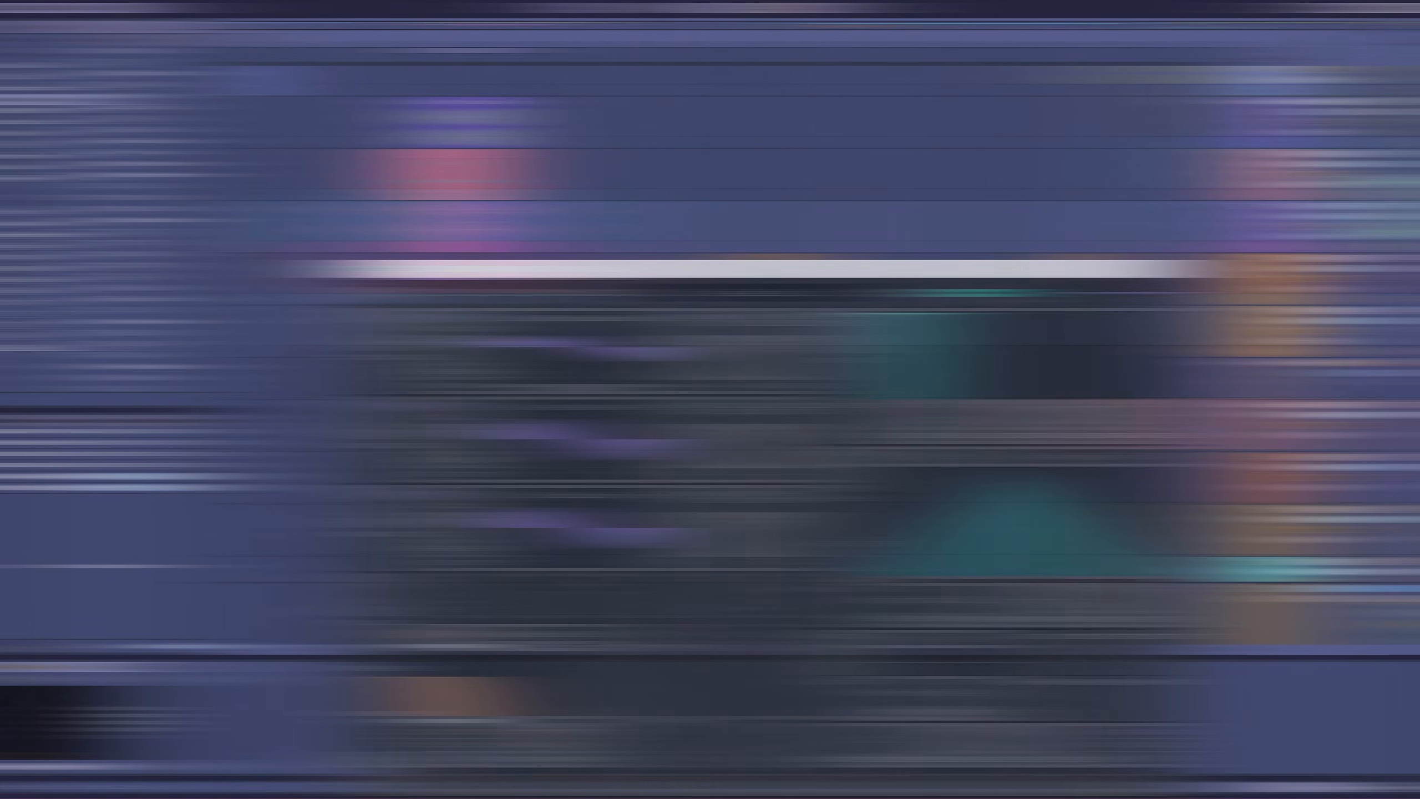
- Lower the Men At Work vocal track's volume during playback and loop the 16 bars of the Luude clip
left_click(427, 297)
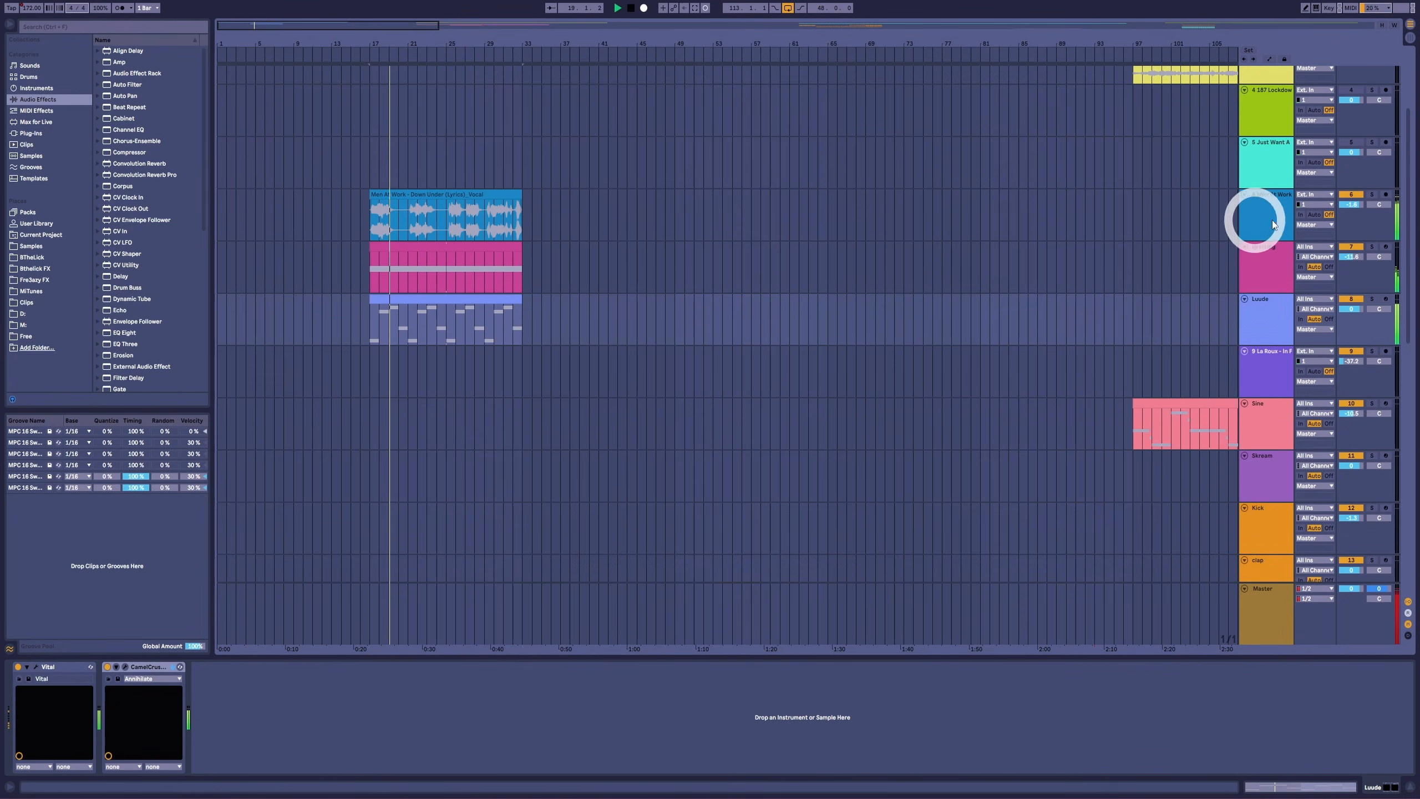
left_click(1347, 205)
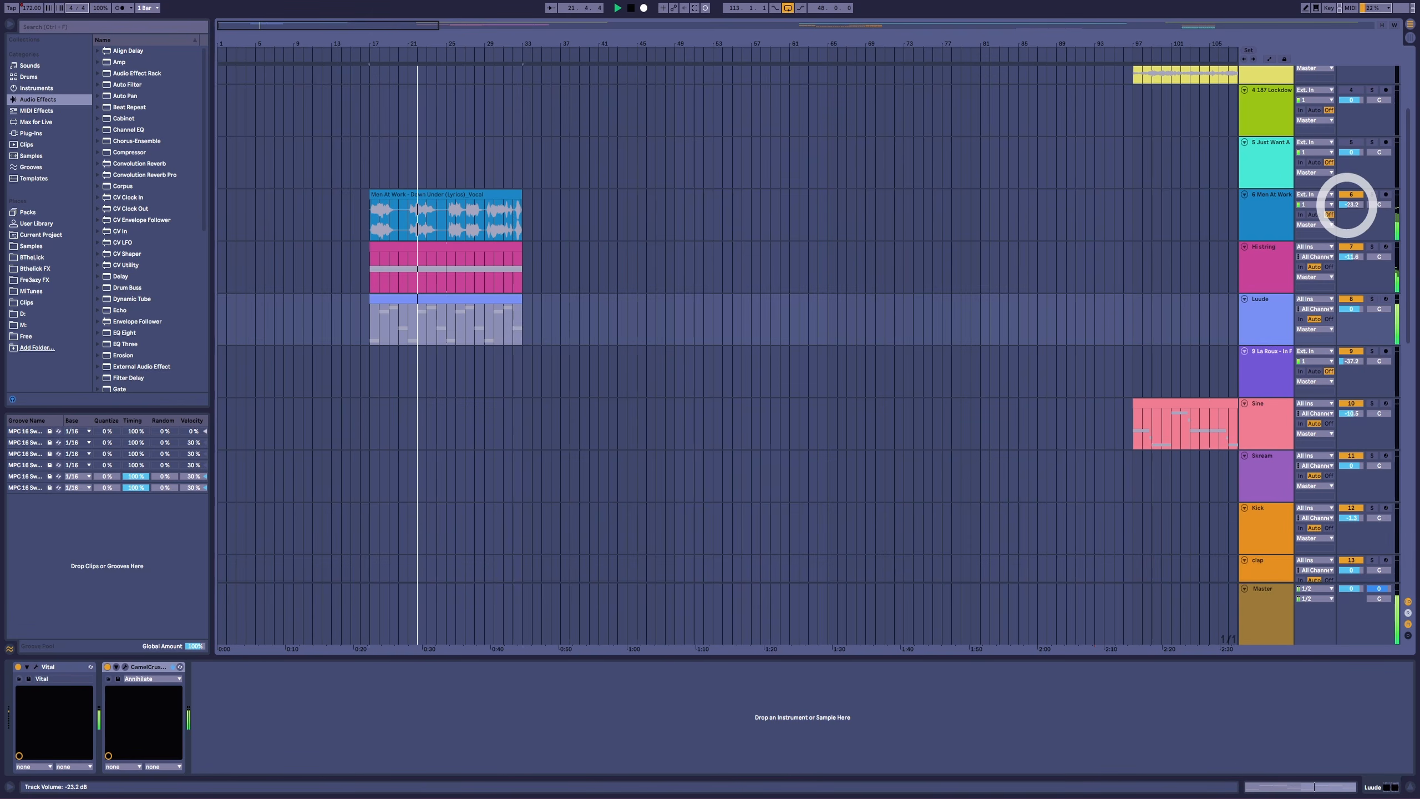
left_click_drag(1347, 204, 1325, 192)
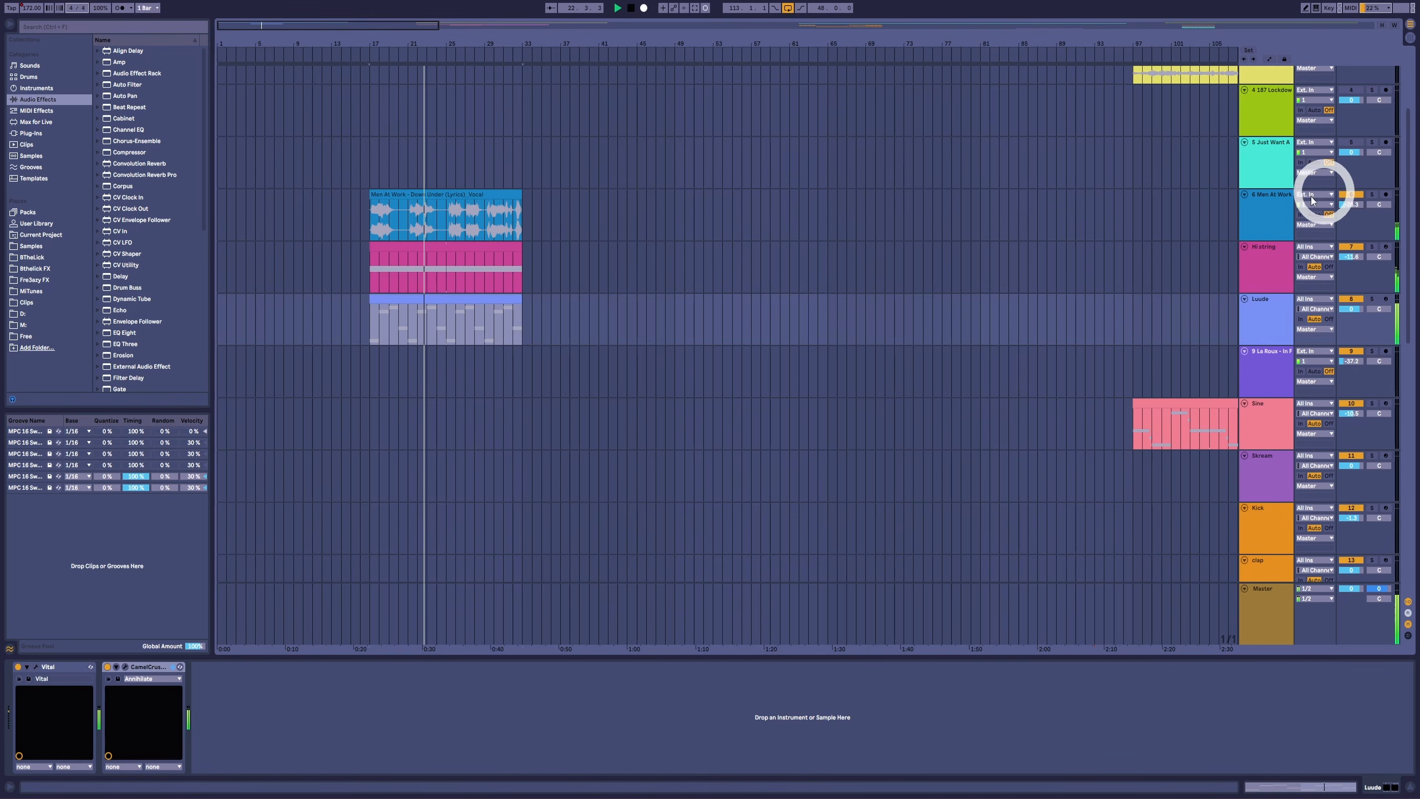
left_click(463, 295)
- Open Vital on the Luude track and raise the cutoff of its Digital 24dB Filter 1 slightly
left_click(11, 695)
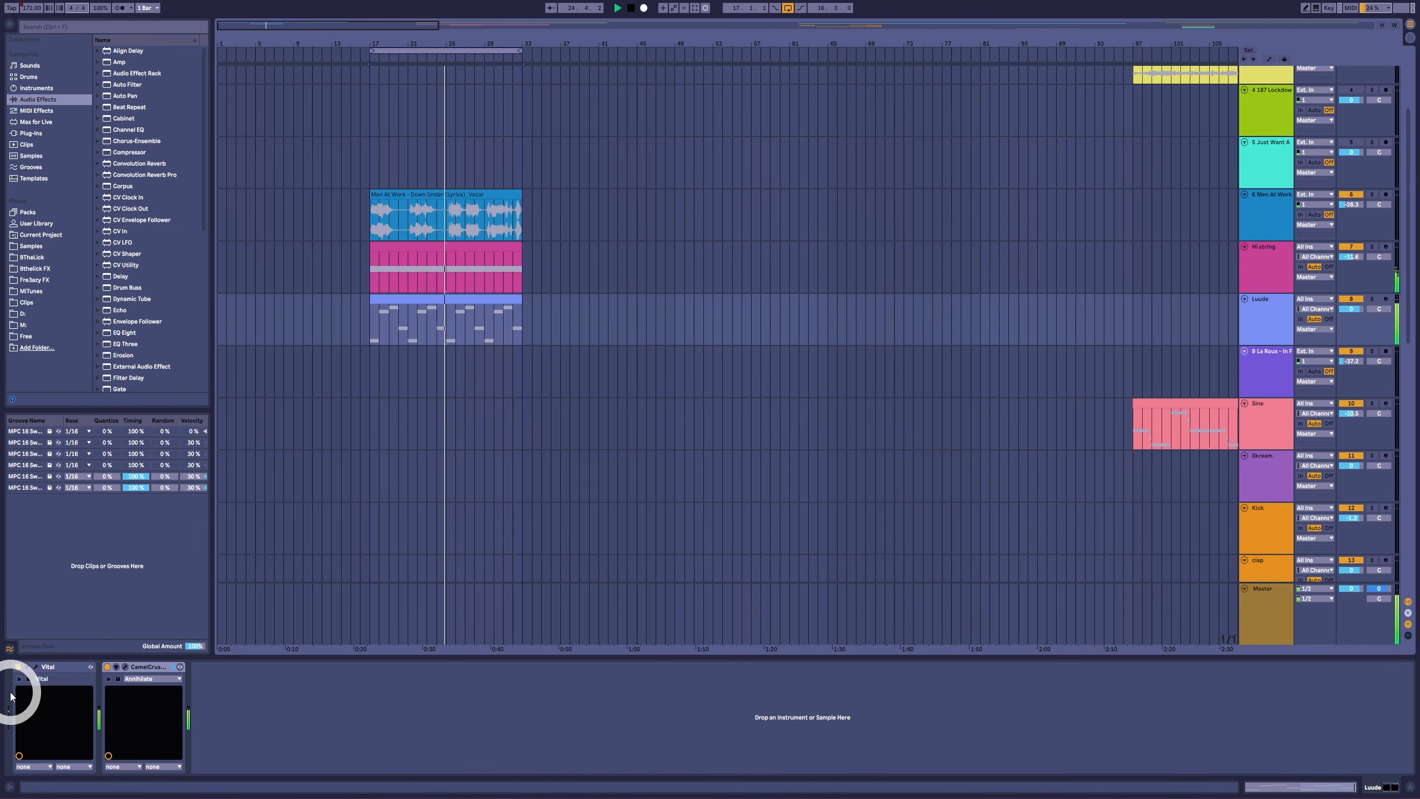
left_click(35, 667)
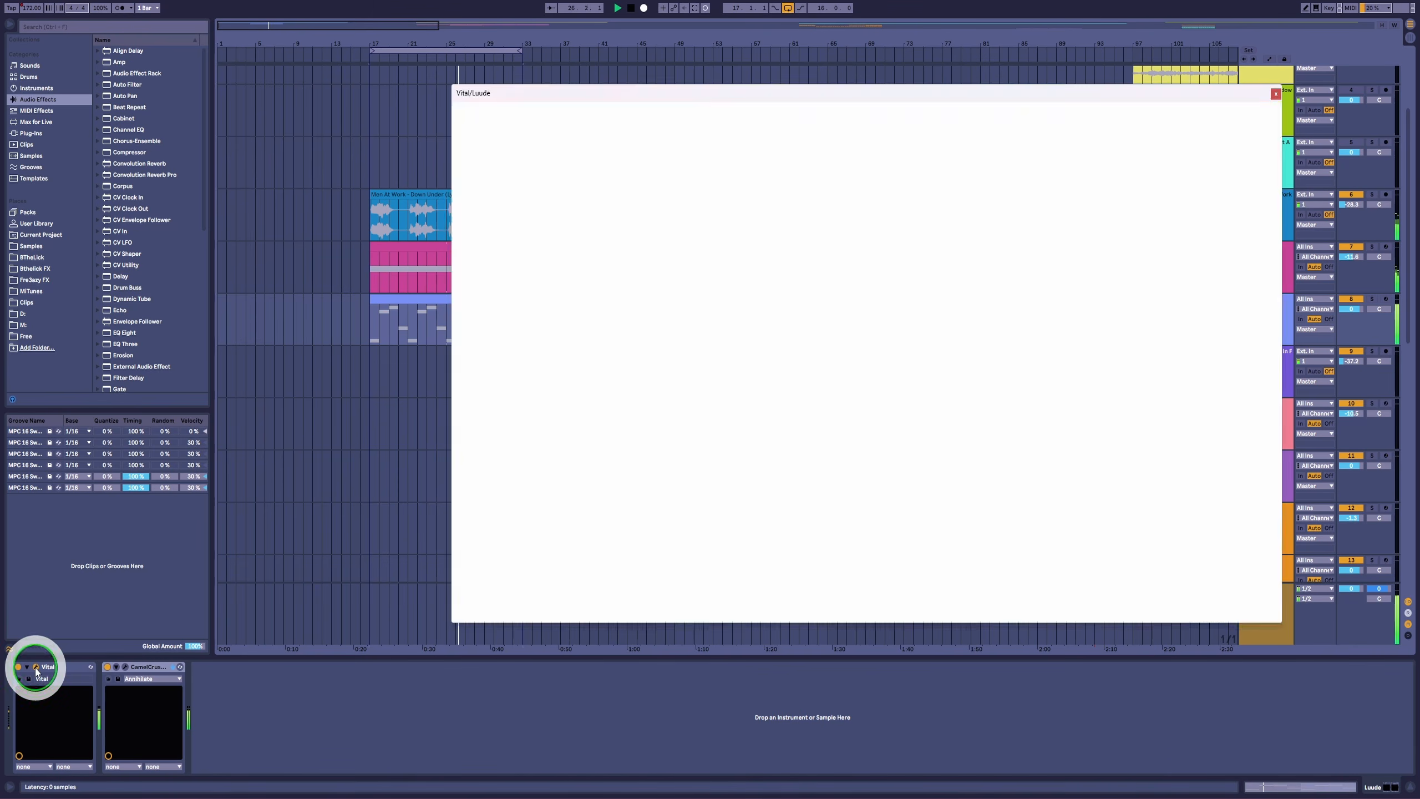
left_click(721, 89)
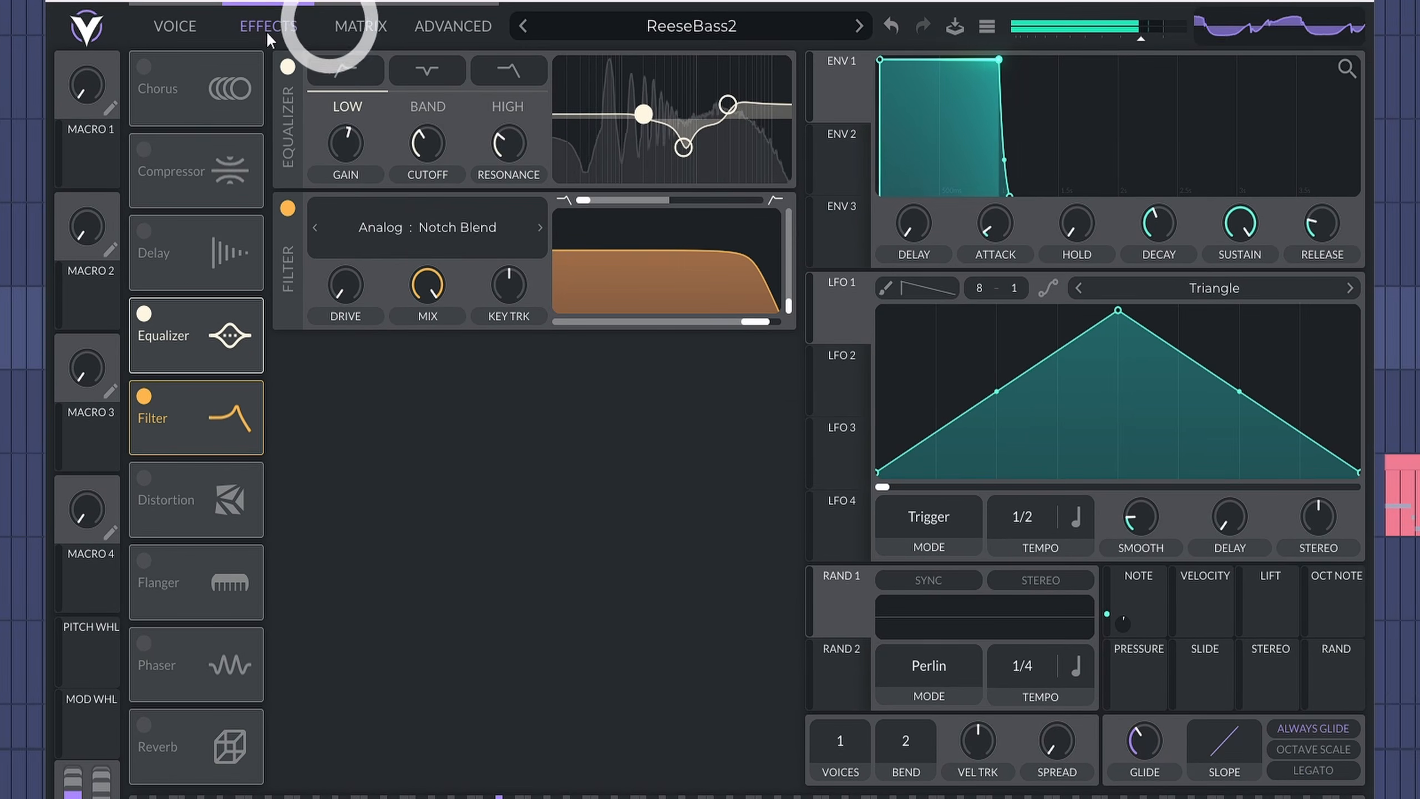
left_click(176, 26)
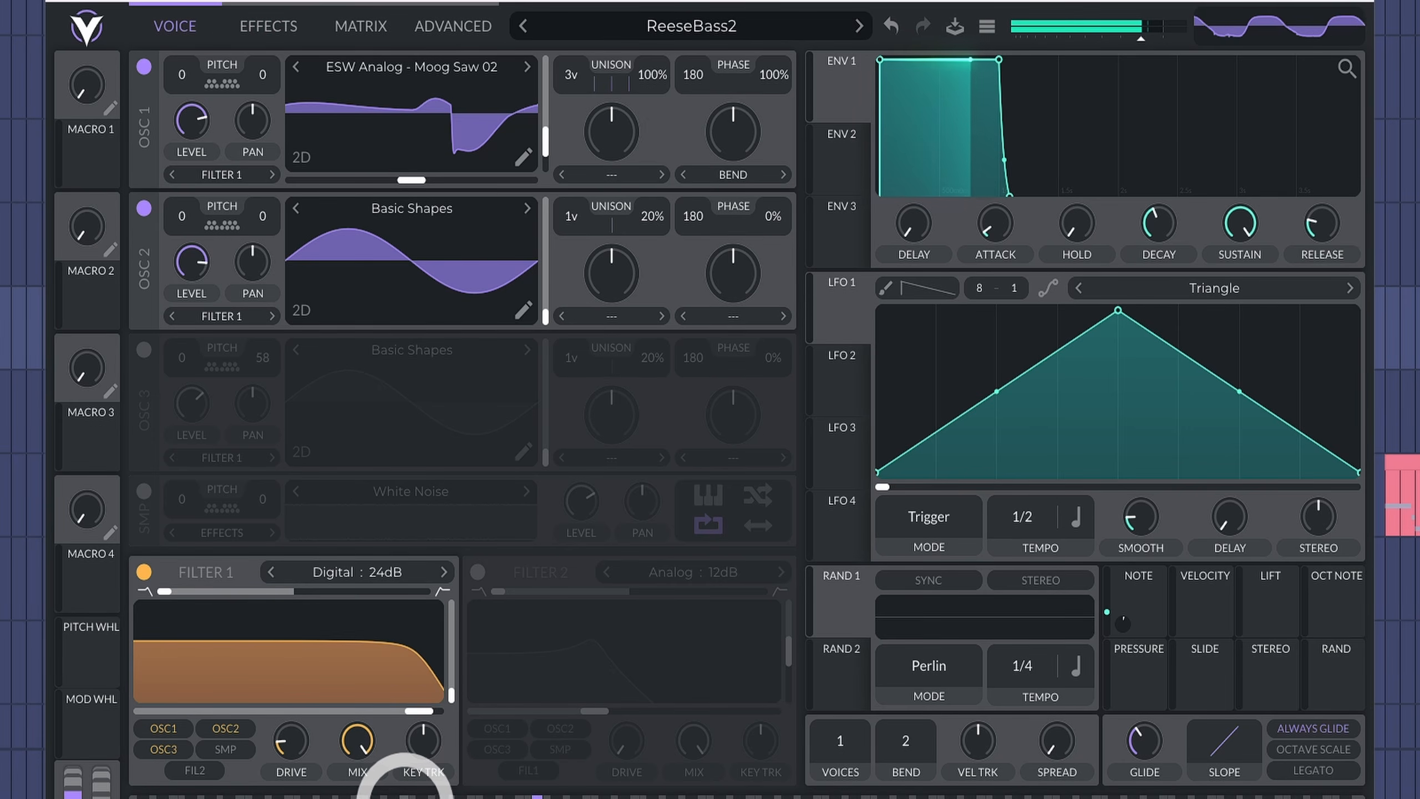
mouse_move(430, 725)
left_mouse_down()
mouse_move(228, 722)
mouse_move(437, 733)
left_mouse_up()
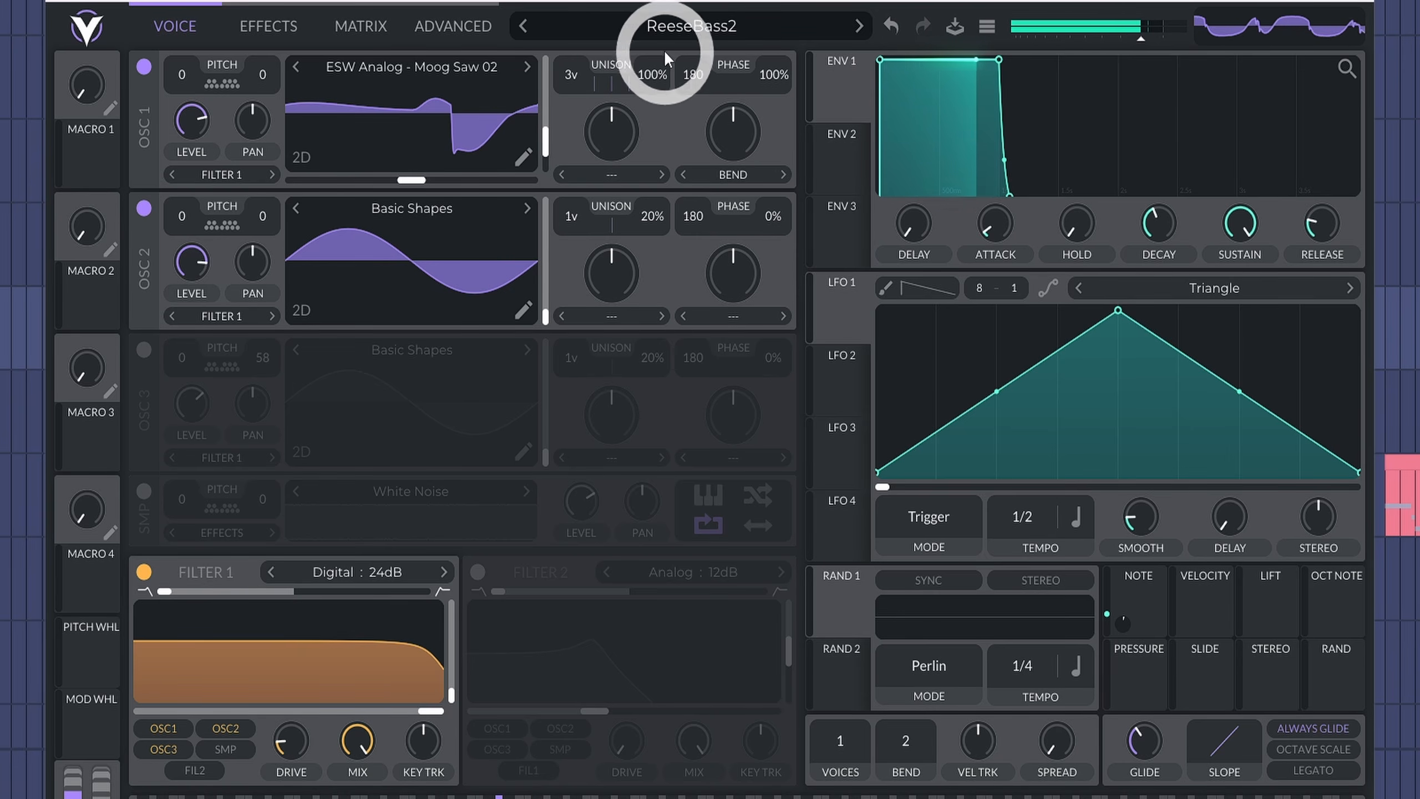
- Inspect the advanced unison settings of oscillator 1 and the level of oscillator 2 in the Luude track's Vital
left_click(484, 31)
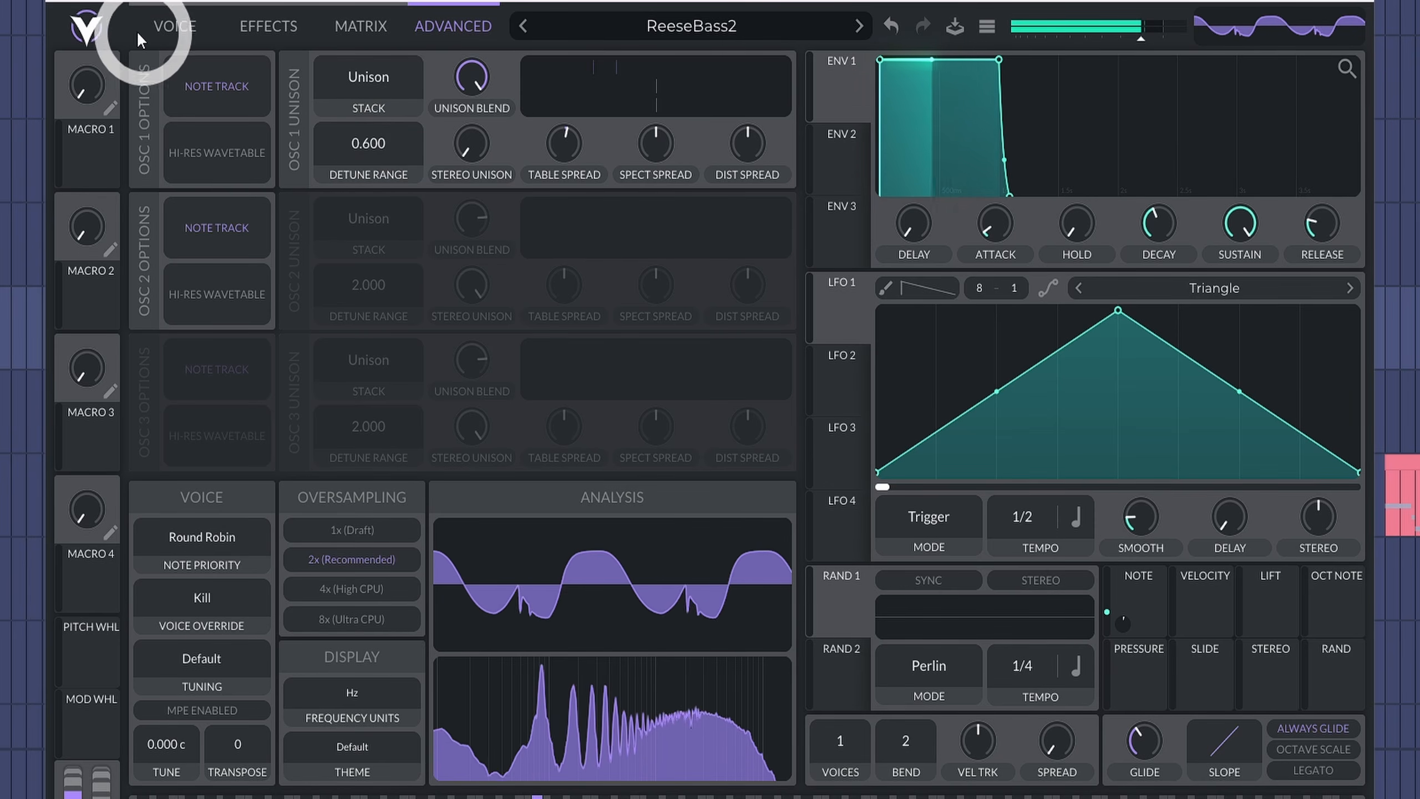
left_click(174, 26)
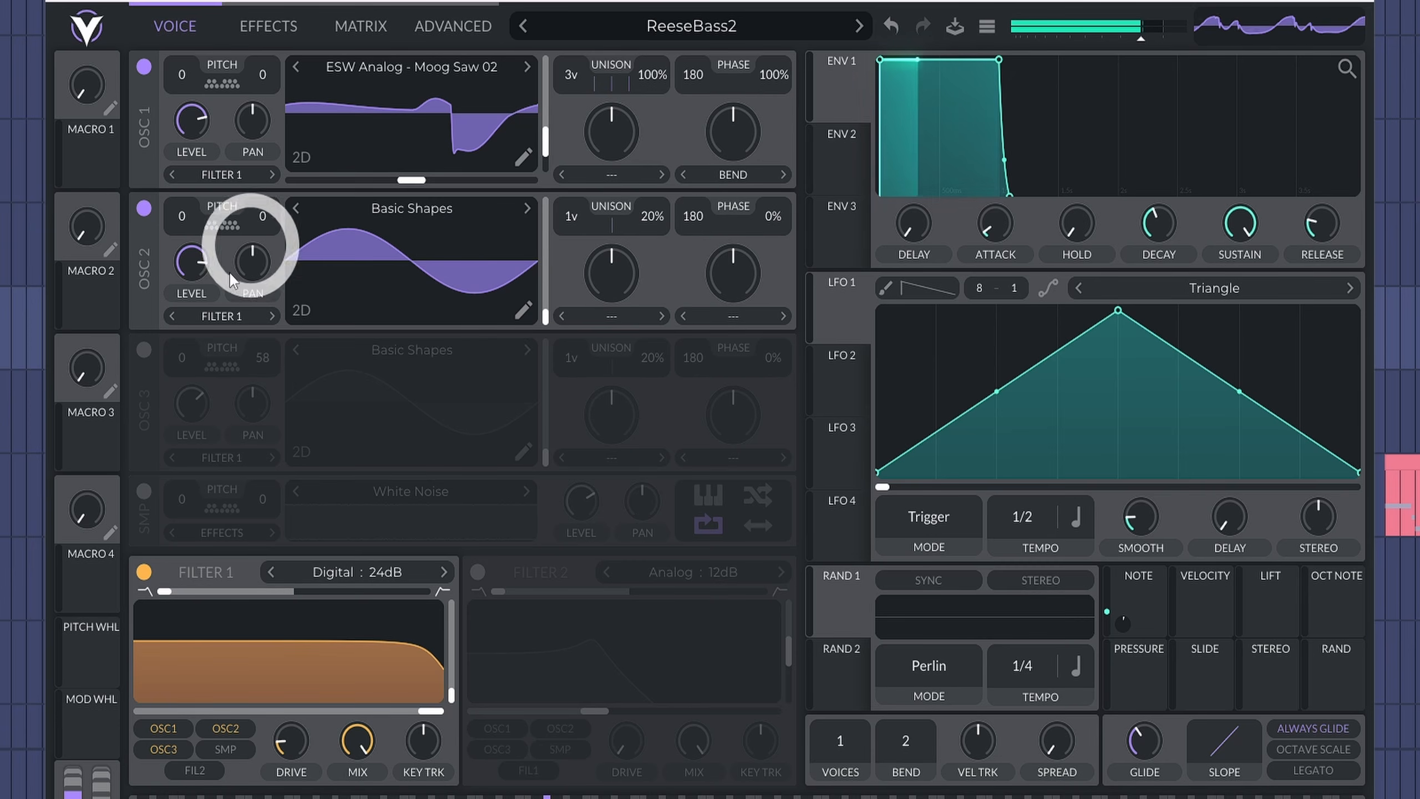
left_click_drag(195, 257, 211, 302)
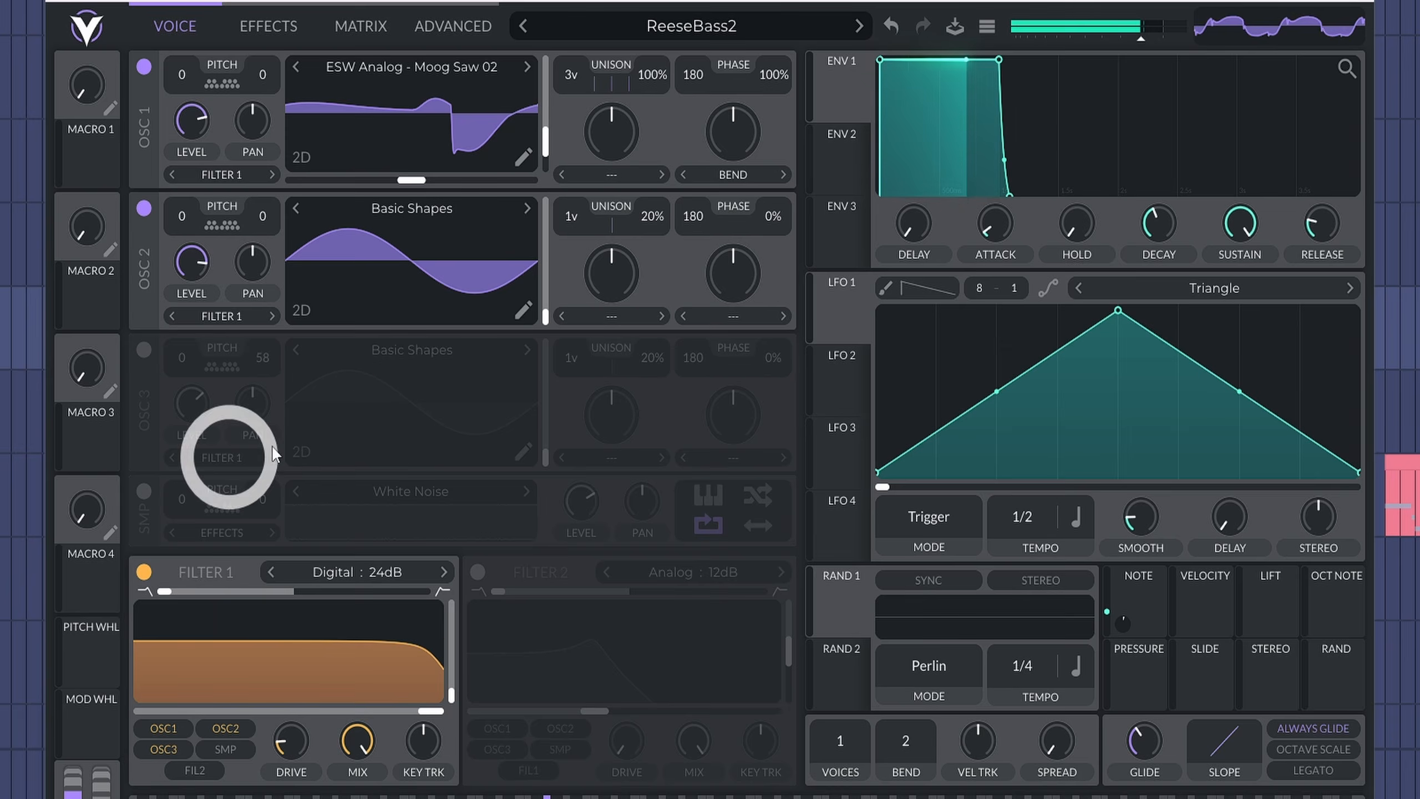
- Show the Luude track's Vital effects and CamelCrusher distortion, and compare the bass with CamelCrusher bypassed and enabled
left_click(292, 42)
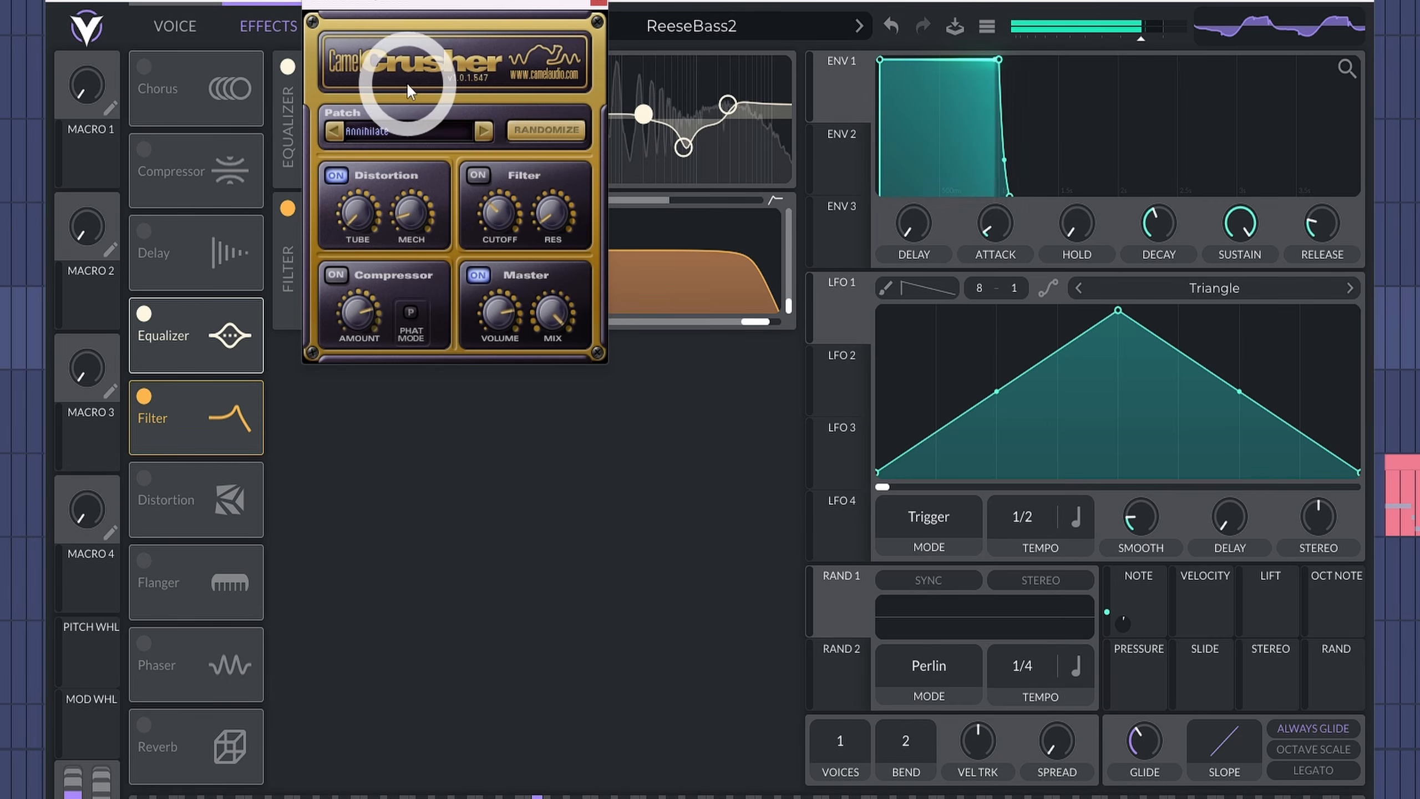
left_click_drag(419, 10, 511, 383)
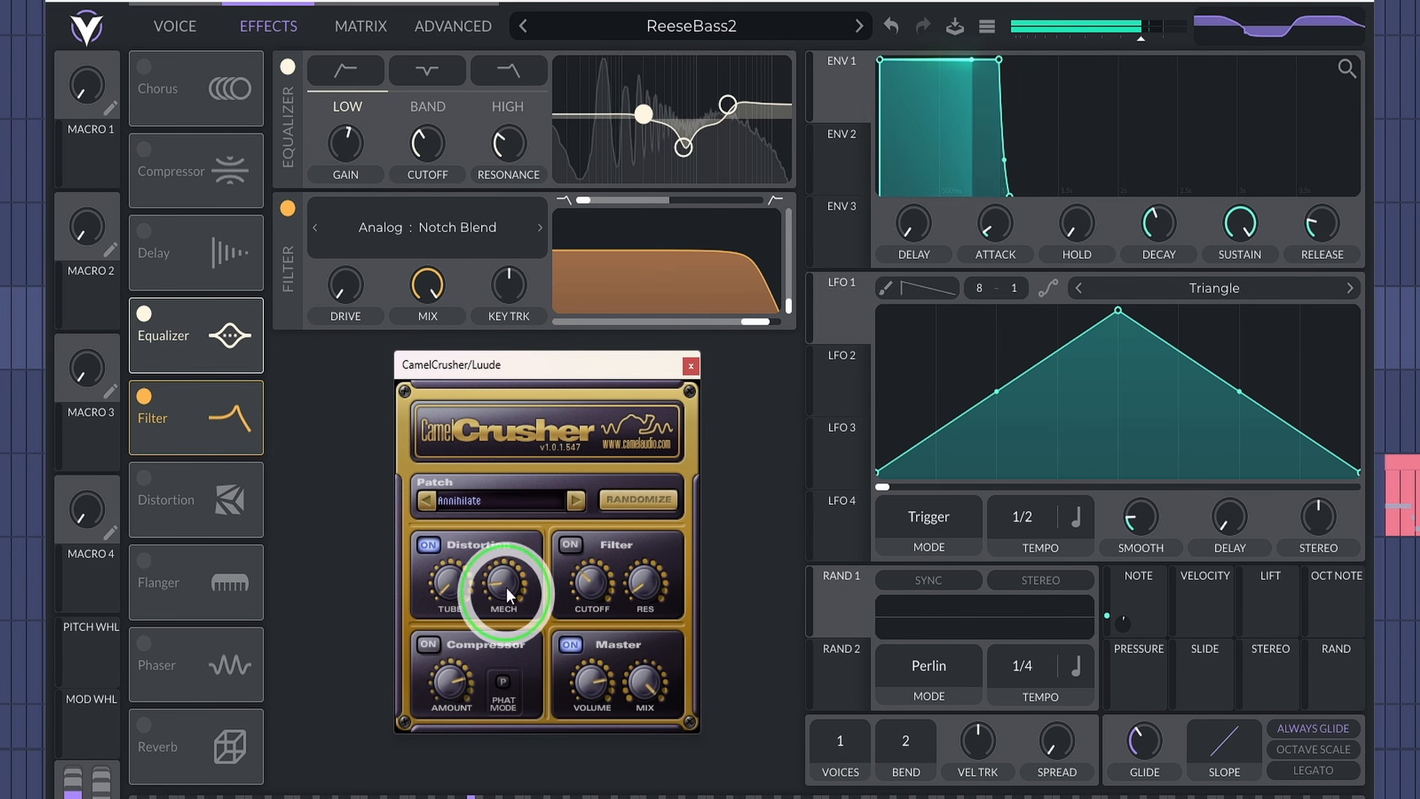
left_click_drag(513, 567, 500, 595)
left_click(106, 668)
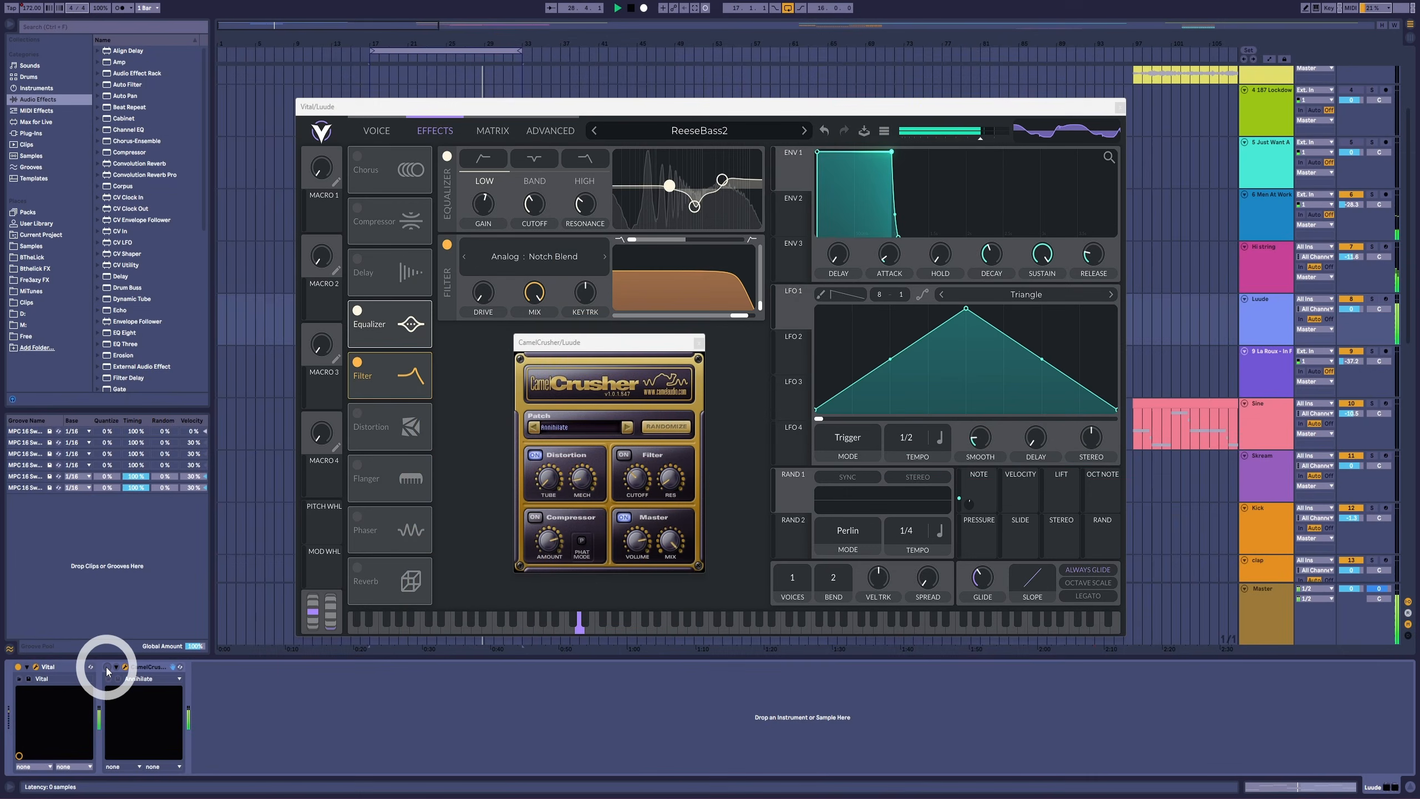
left_click(106, 667)
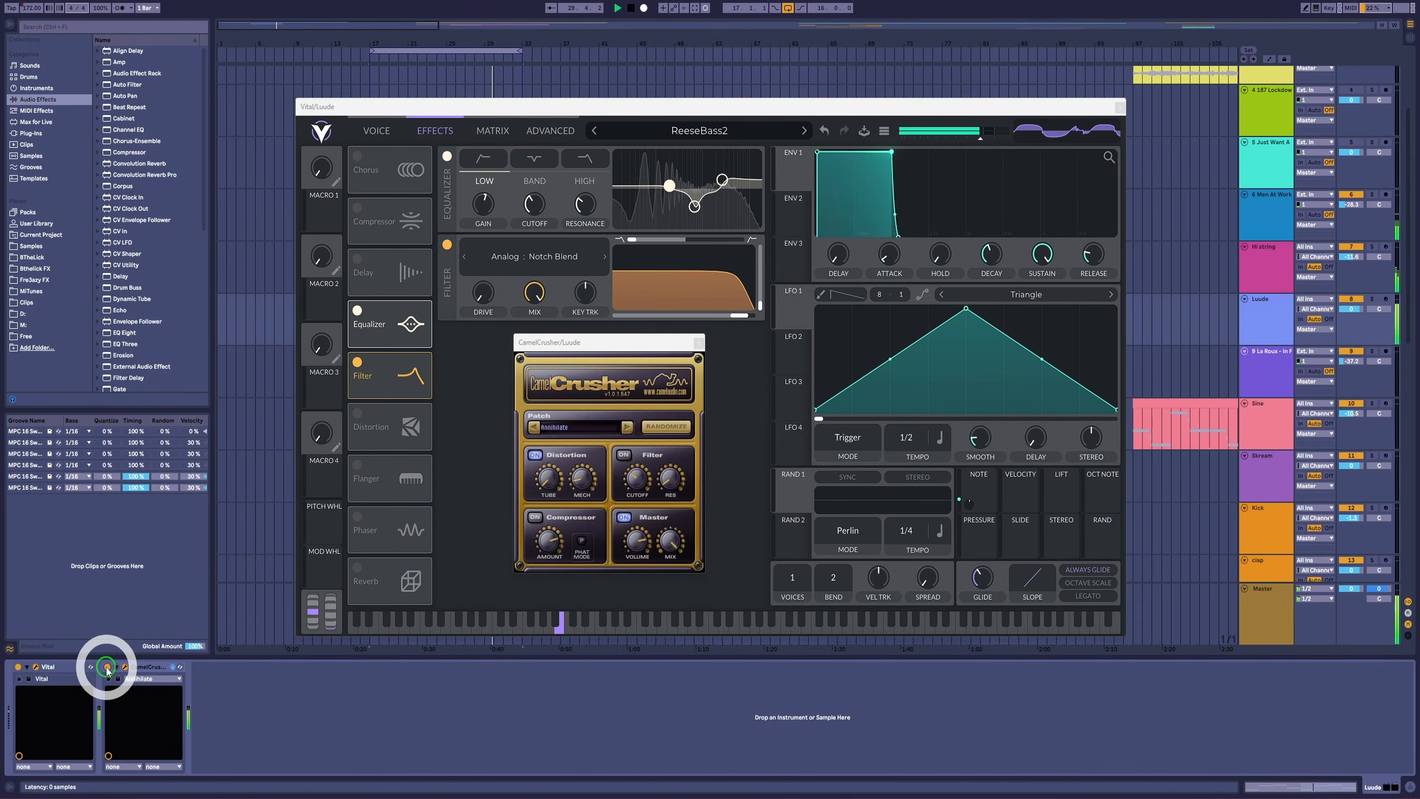
left_click(699, 343)
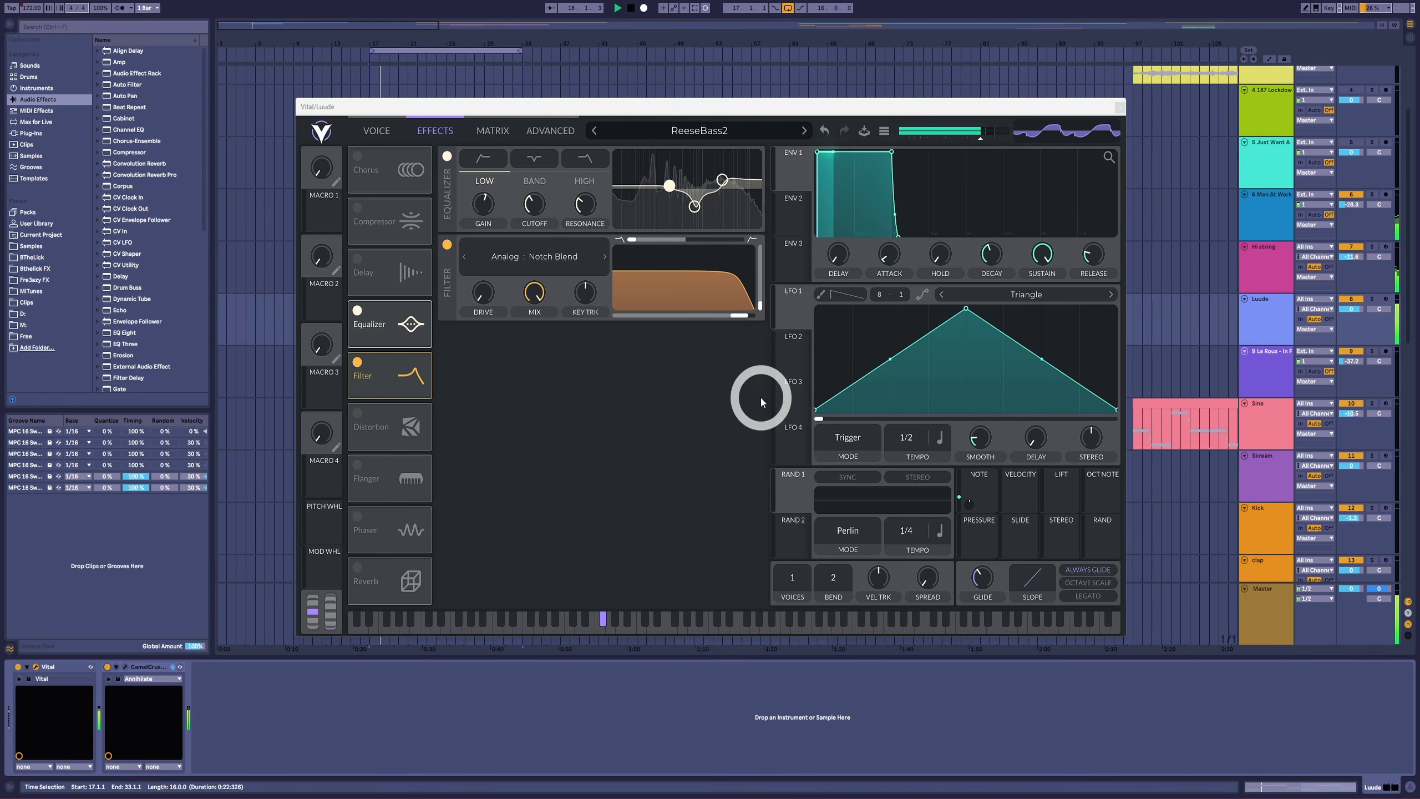
mouse_move(750, 317)
left_mouse_down()
mouse_move(764, 318)
mouse_move(743, 317)
left_mouse_up()
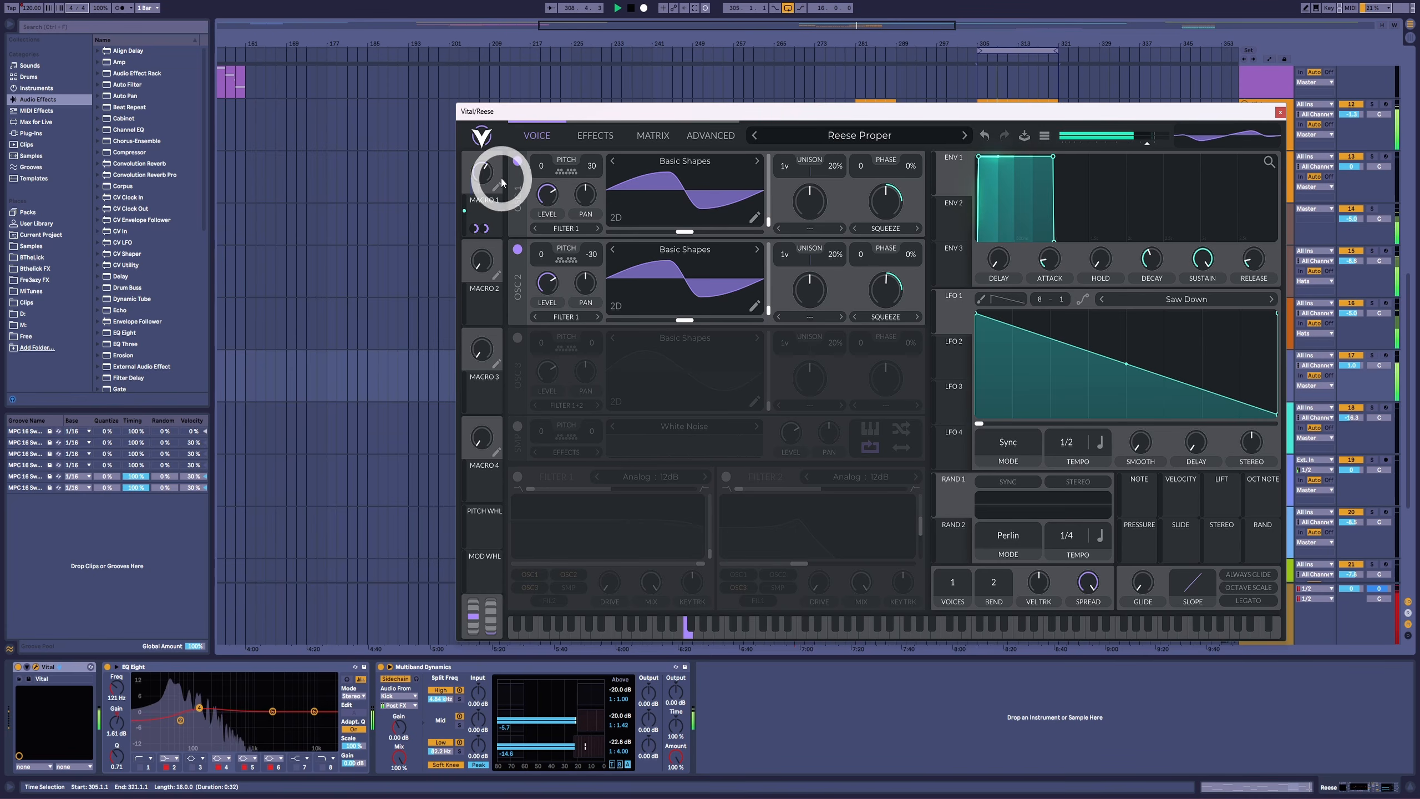
- Adjust Macro 1 of the Reese Proper patch in the Reese track's Vital during playback
left_click(484, 183)
mouse_move(485, 183)
left_mouse_down()
mouse_move(488, 155)
mouse_move(482, 229)
mouse_move(494, 159)
mouse_move(500, 181)
left_mouse_up()
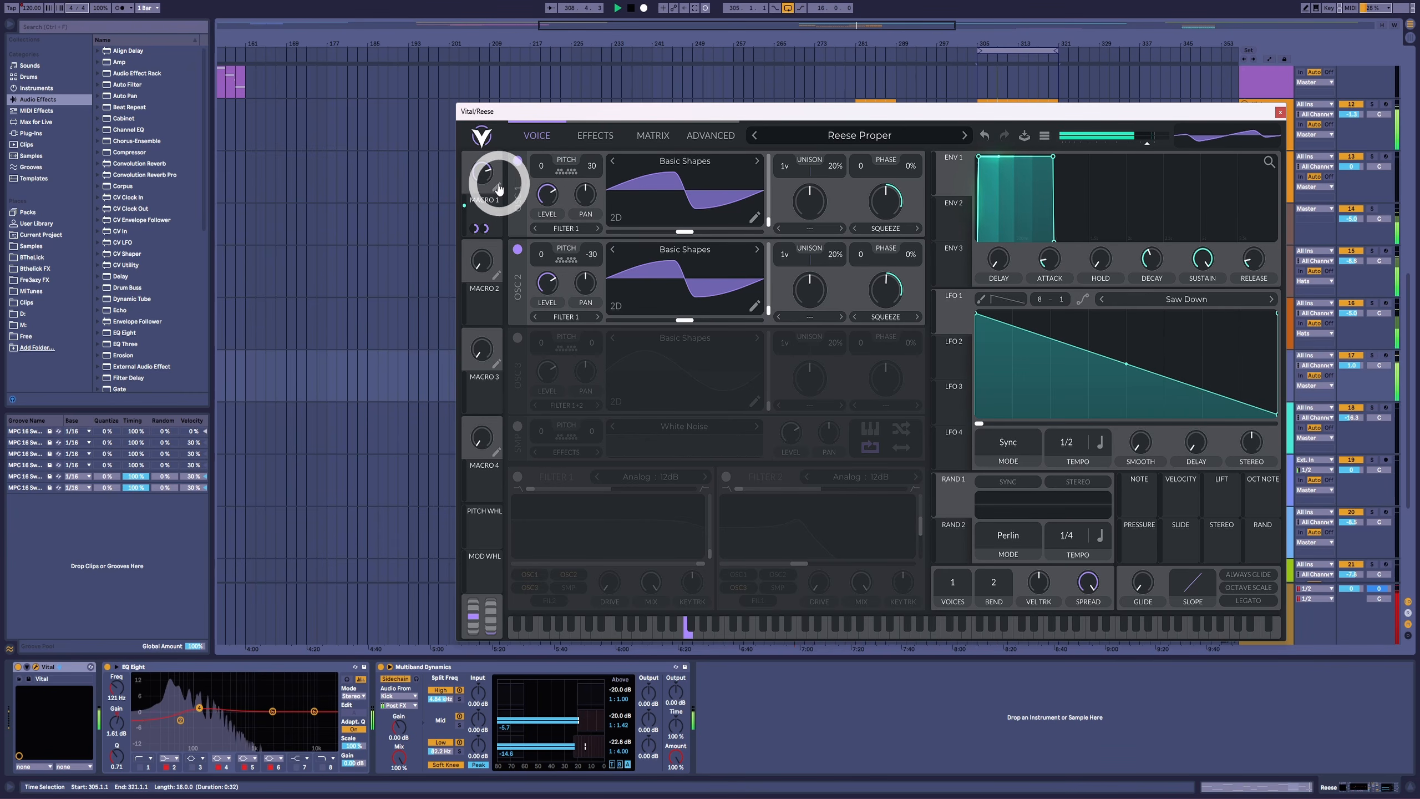
left_click_drag(488, 183, 490, 197)
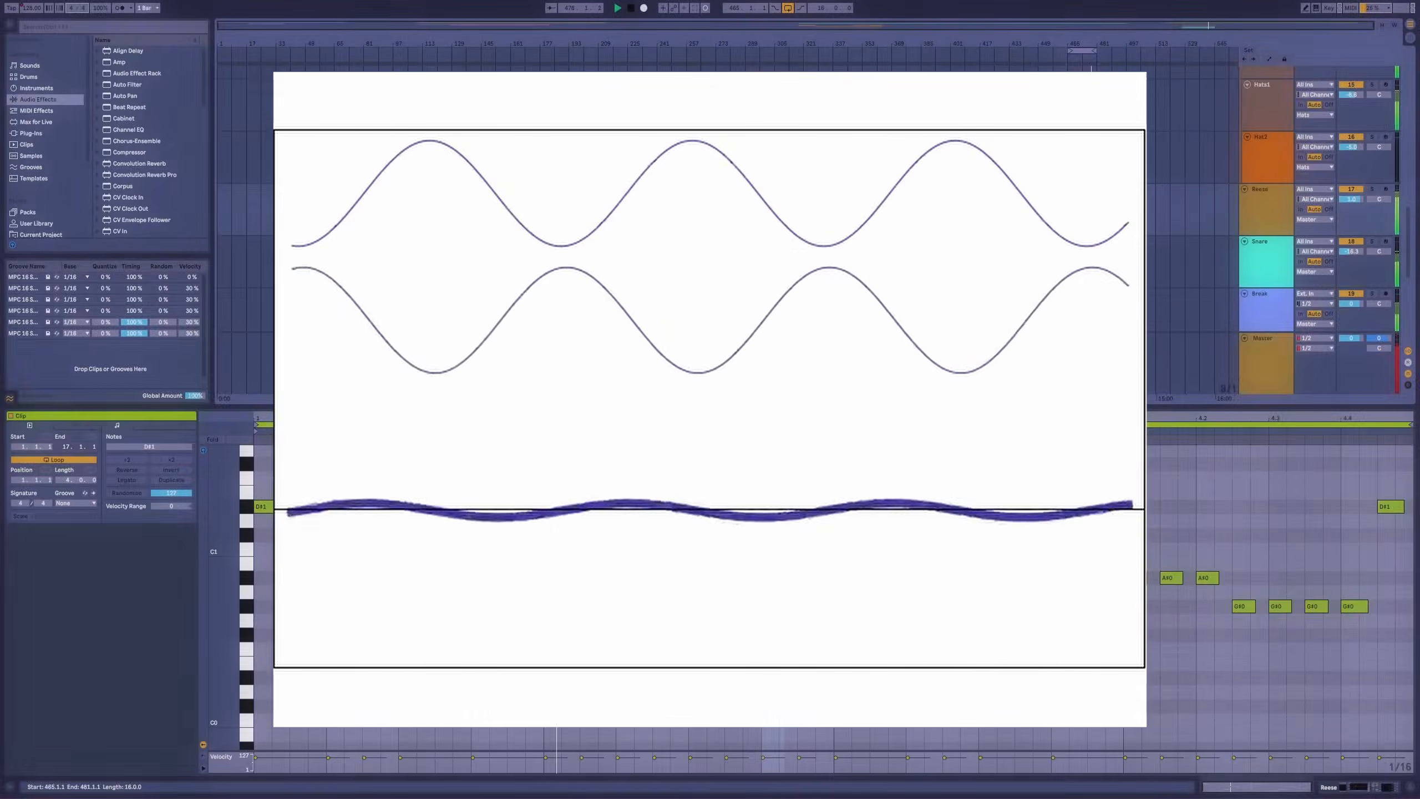
- Select the green Reese clip starting at bar 465 and view its bass notes
left_click(1084, 186)
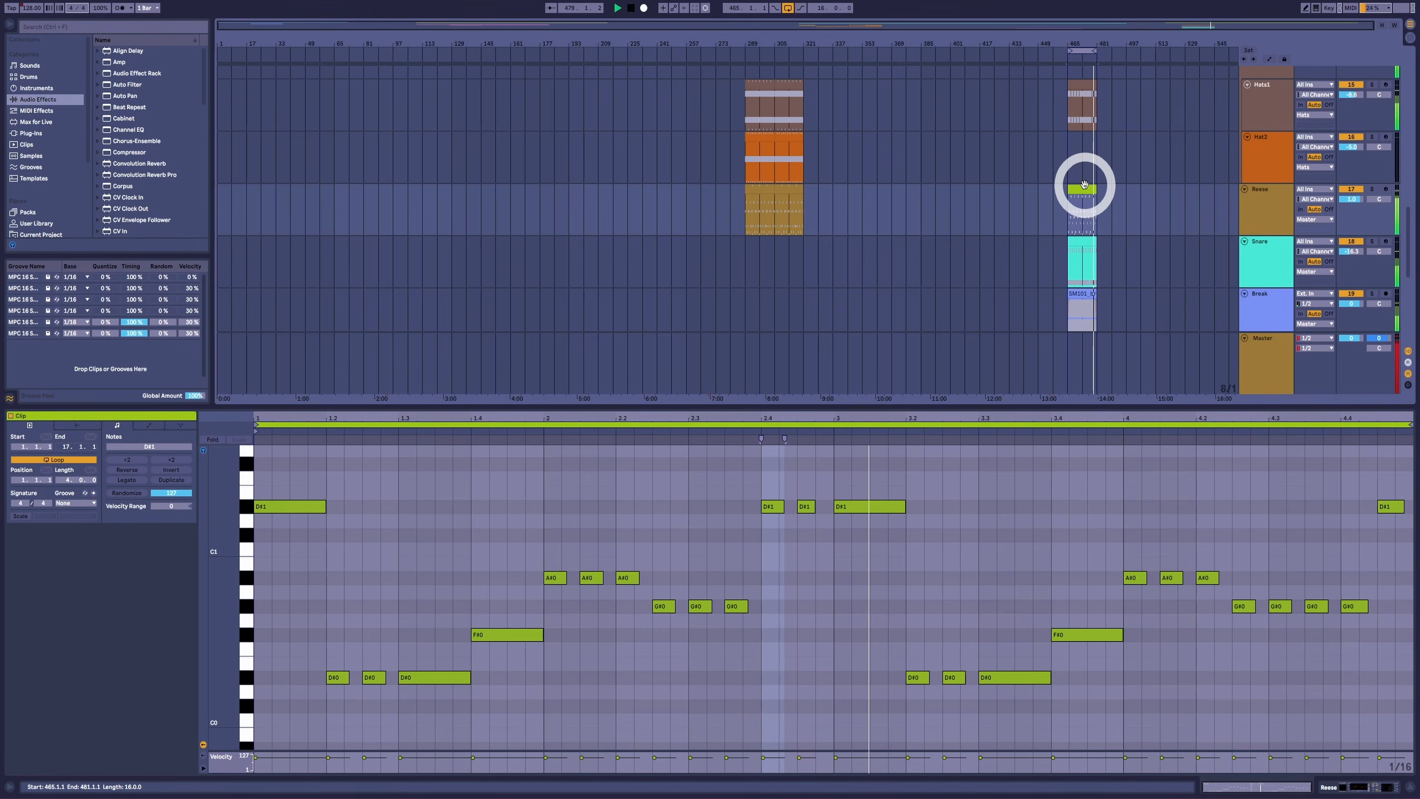